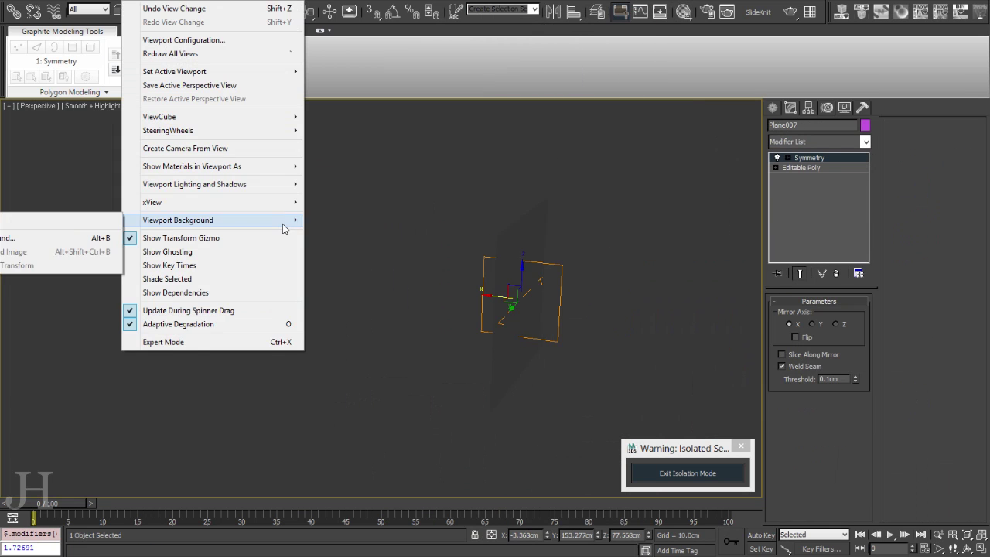
Change the viewport background reference setting and hide the animation track bar.
left_click(15, 237)
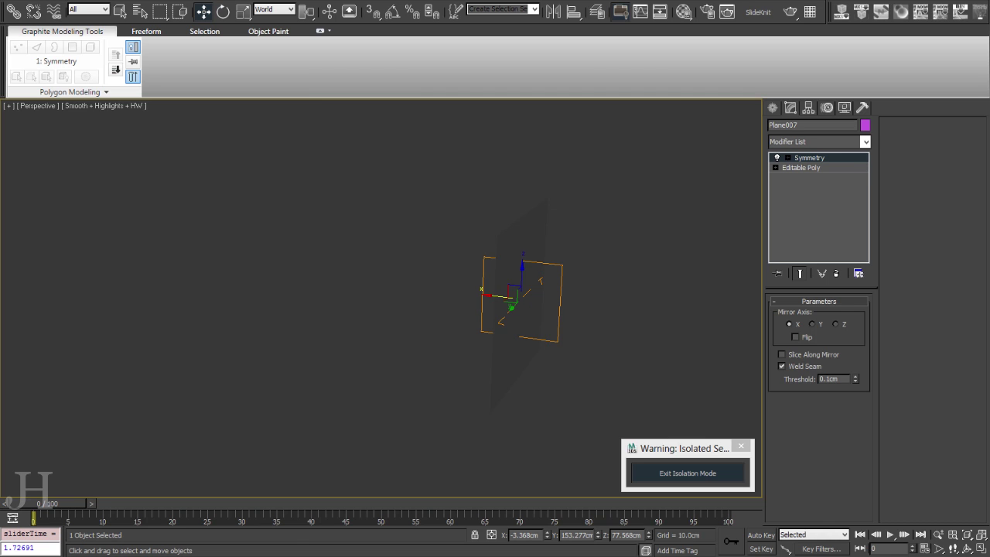
left_click(340, 124)
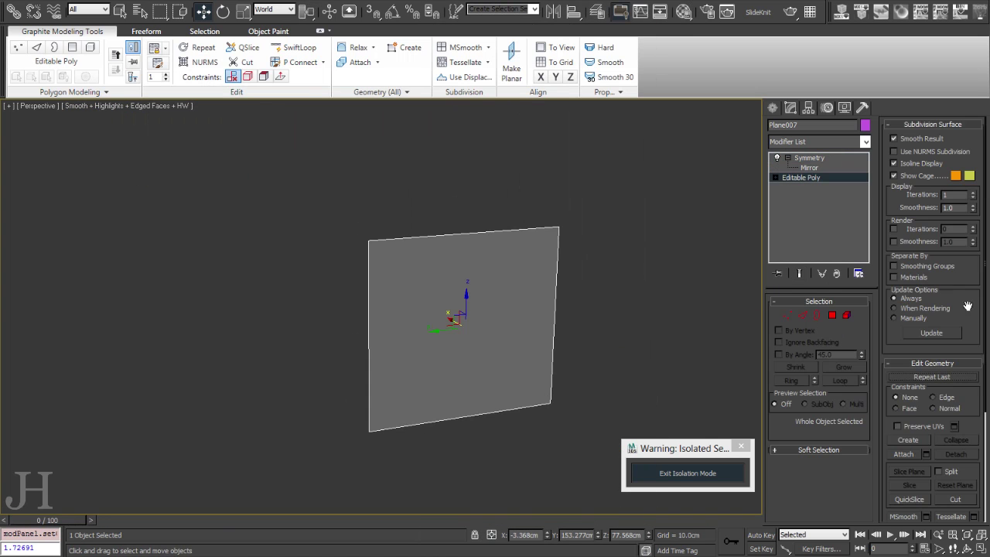
Frame the plane's vertices over the side reference and check its depth in Perspective.
key("l")
key("1")
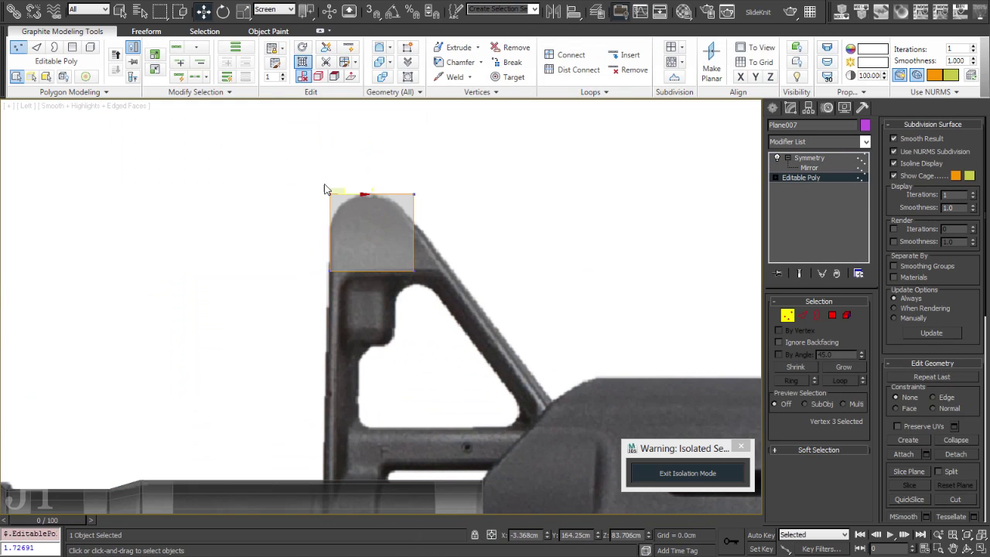
key("alt+w")
key("alt+w")
key("1")
scroll(382, 205, "up", 2)
scroll(390, 262, "up", 2)
key("p")
middle_click_drag(517, 276, 558, 232, "alt")
key("l")
scroll(351, 309, "down", 3)
scroll(340, 297, "up", 3)
Extrude an edge strip down-left to form the slanted rear leg toward the barrel.
key("2")
left_click_drag(353, 147, 175, 278, "shift")
scroll(370, 410, "down", 4)
key("1")
scroll(421, 309, "up", 3)
middle_click_drag(485, 265, 360, 224)
key("2")
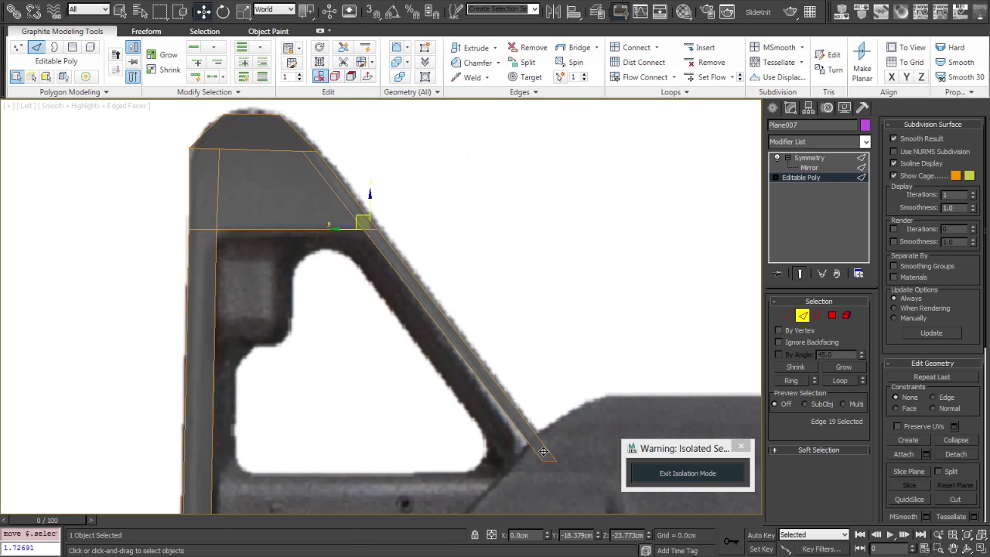
key("1")
scroll(372, 242, "down", 2)
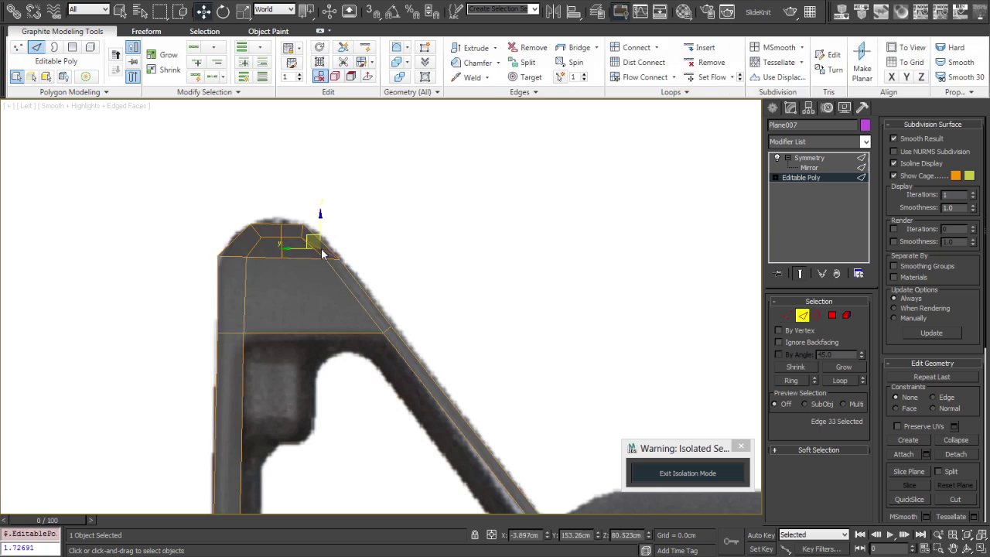
middle_click_drag(370, 301, 436, 200)
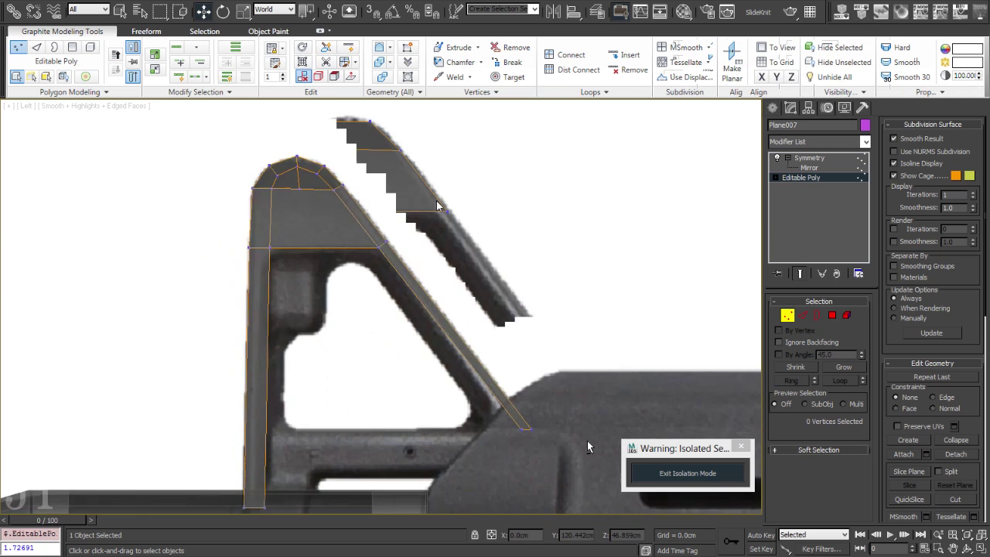
Target Weld stray vertices on the sight mesh while checking it in Perspective.
key("p")
key("2")
middle_click_drag(506, 164, 502, 249, "alt")
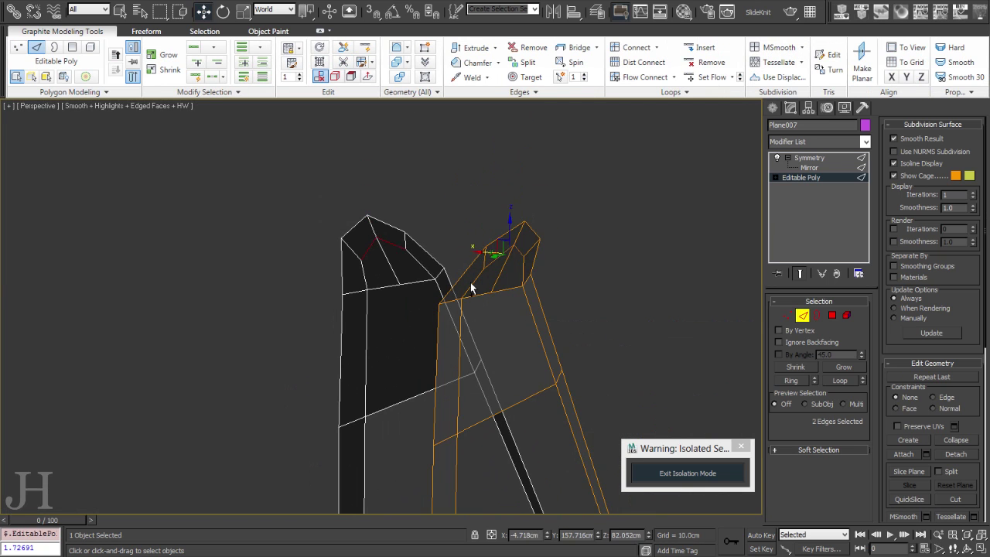
key("1")
middle_click_drag(470, 283, 541, 255, "alt")
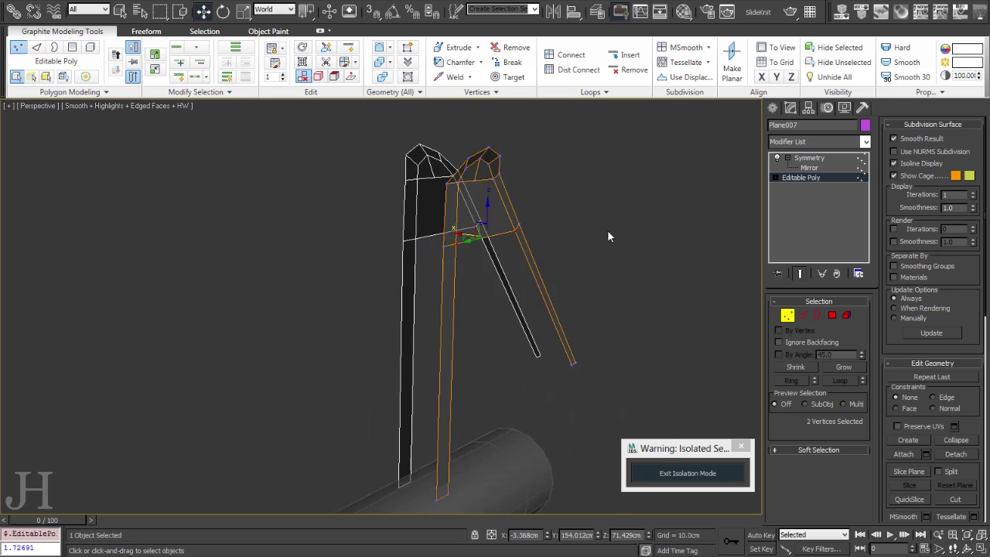
key("ctrl+shift+w")
middle_click_drag(607, 236, 531, 209, "alt")
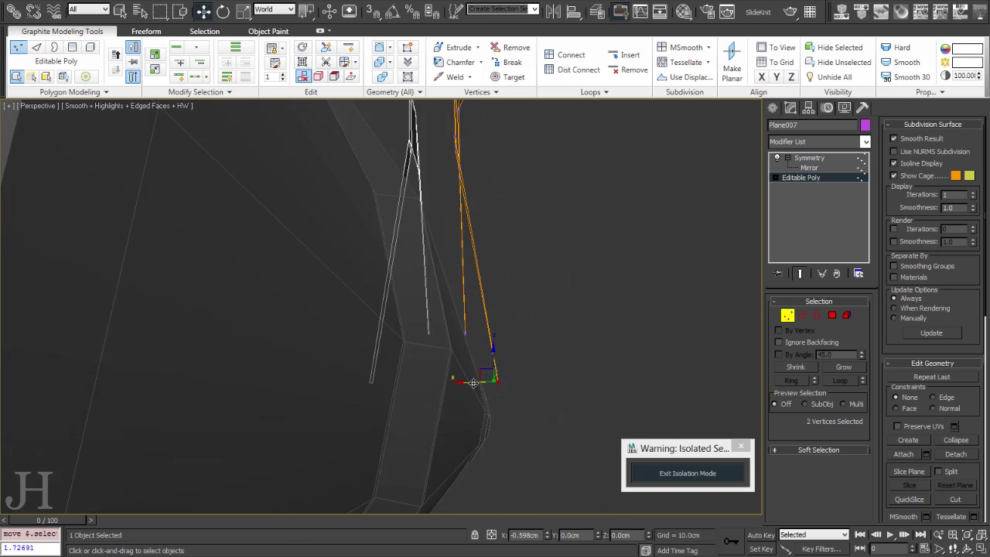
Compare the post outline between the Left and Perspective views.
key("l")
key("2")
key("p")
key("1")
middle_click_drag(554, 396, 467, 384, "alt")
Review the crossbar from the side, perspective and four-viewport layouts.
key("l")
key("2")
key("p")
key("l")
key("p")
key("l")
key("p")
middle_click_drag(468, 342, 232, 373, "alt")
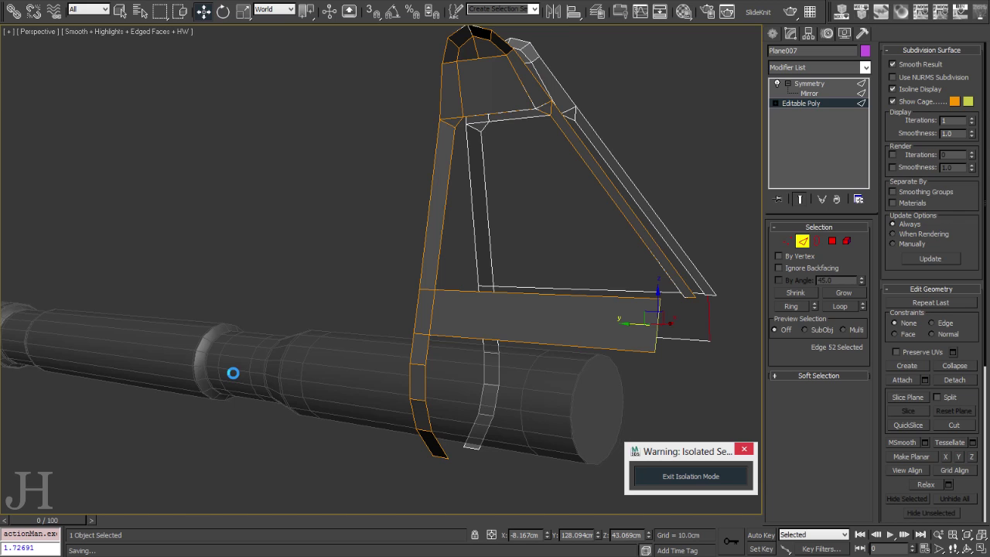
key("alt+w")
key("alt+w")
key("p")
mouse_move(392, 305)
middle_mouse_down("alt")
mouse_move(372, 352)
mouse_move(629, 378)
mouse_move(409, 299)
middle_mouse_up("alt")
Select the pair of vertices beside the barrel, viewing the sight front-on.
key("1")
scroll(334, 327, "up", 3)
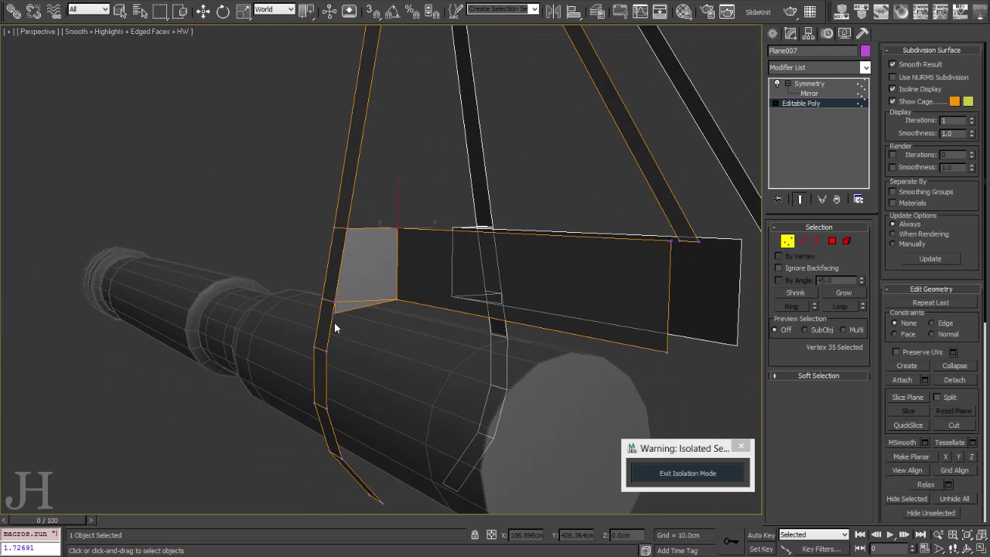
key("l")
key("p")
middle_click_drag(396, 357, 324, 286, "alt")
left_click(291, 281)
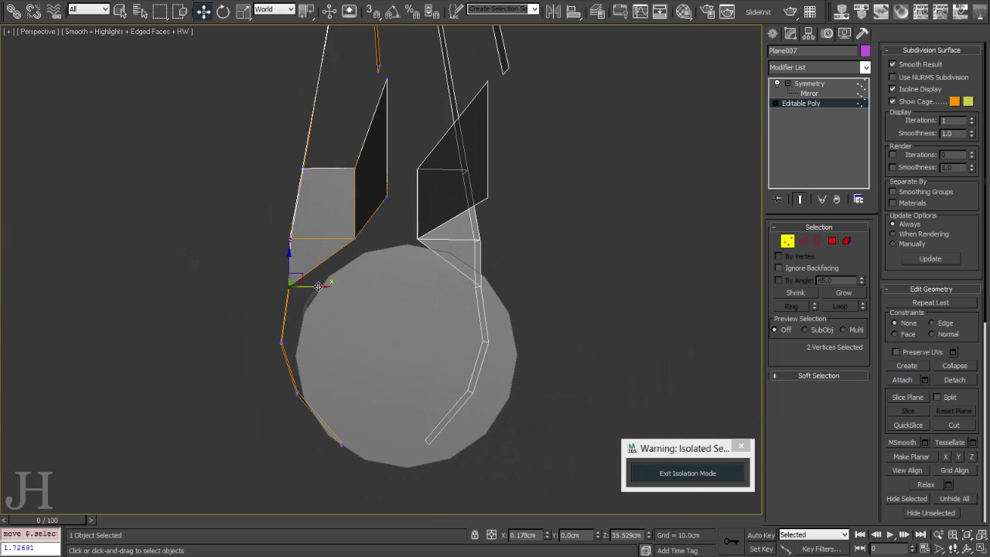
scroll(324, 243, "down", 5)
key("2")
middle_click_drag(373, 319, 393, 325, "alt")
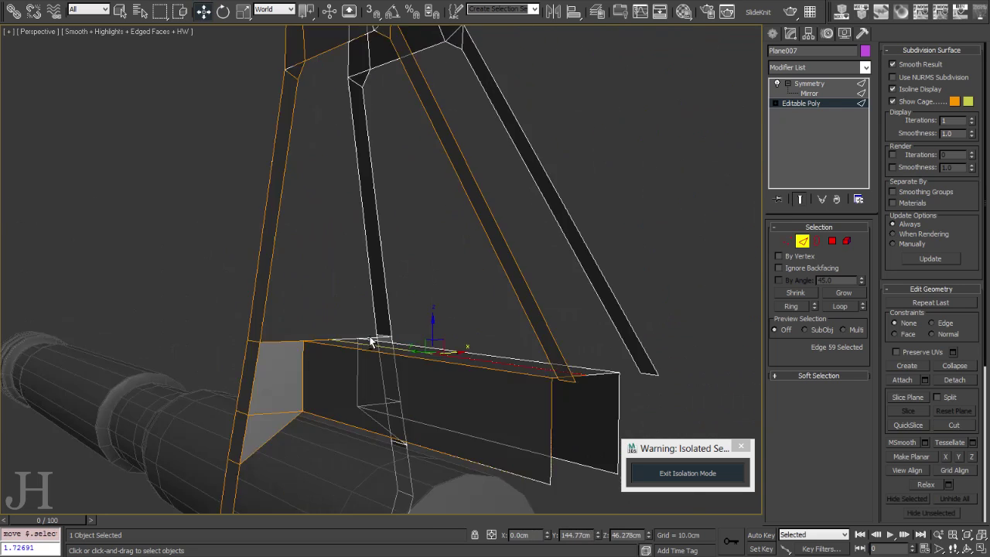
Inspect the triangular inner opening from the Left and Perspective views.
key("l")
key("alt+w")
key("alt+w")
key("1")
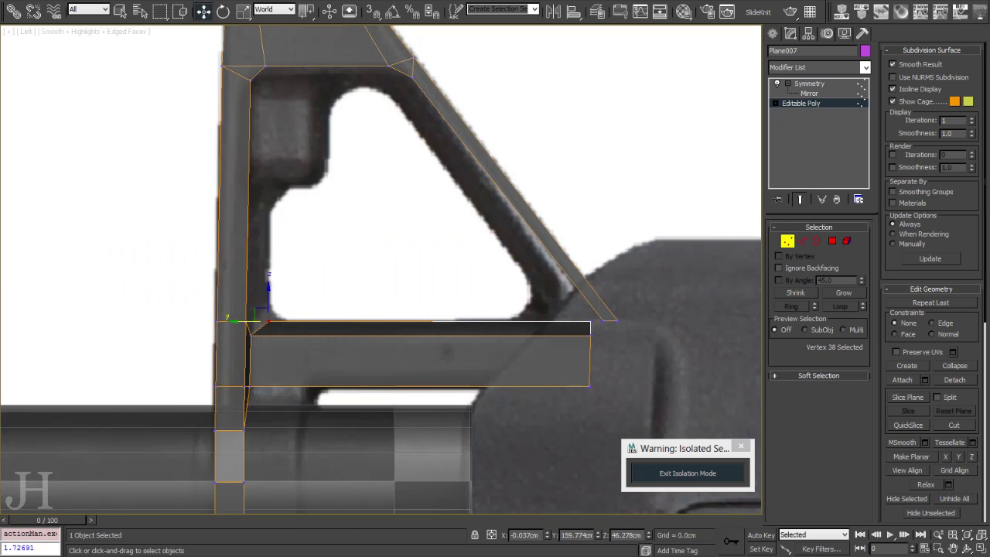
scroll(223, 383, "down", 3)
key("p")
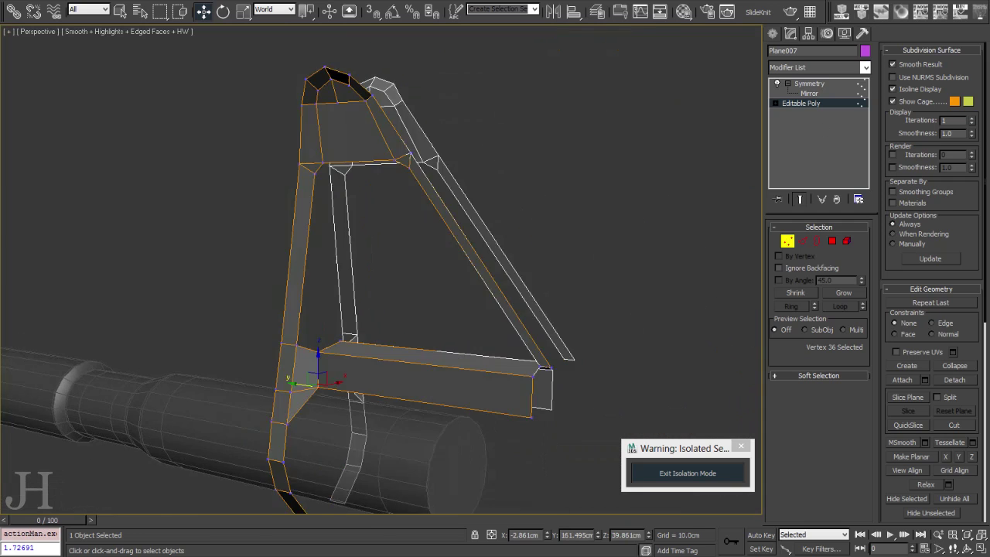
key("2")
middle_click_drag(340, 339, 313, 200, "alt")
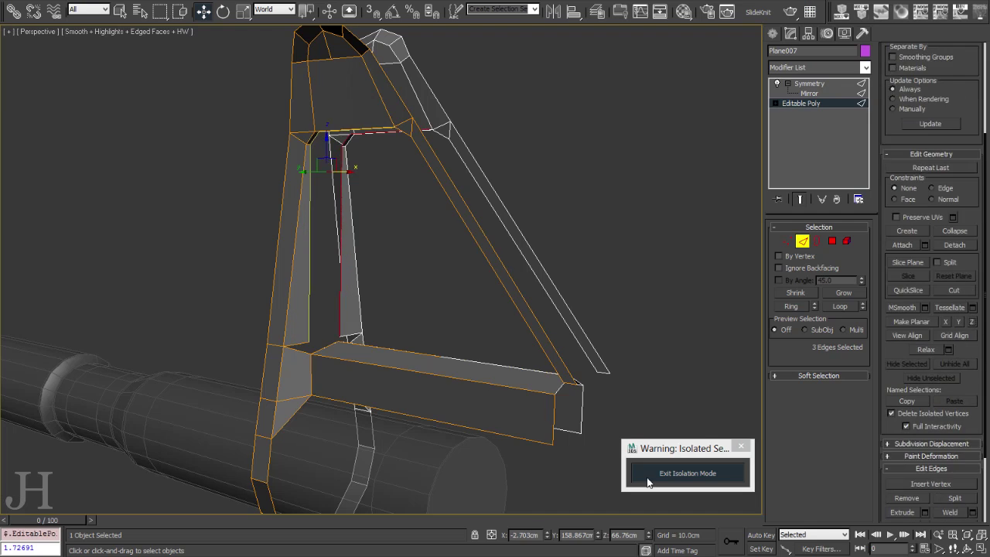
key("l")
key("1")
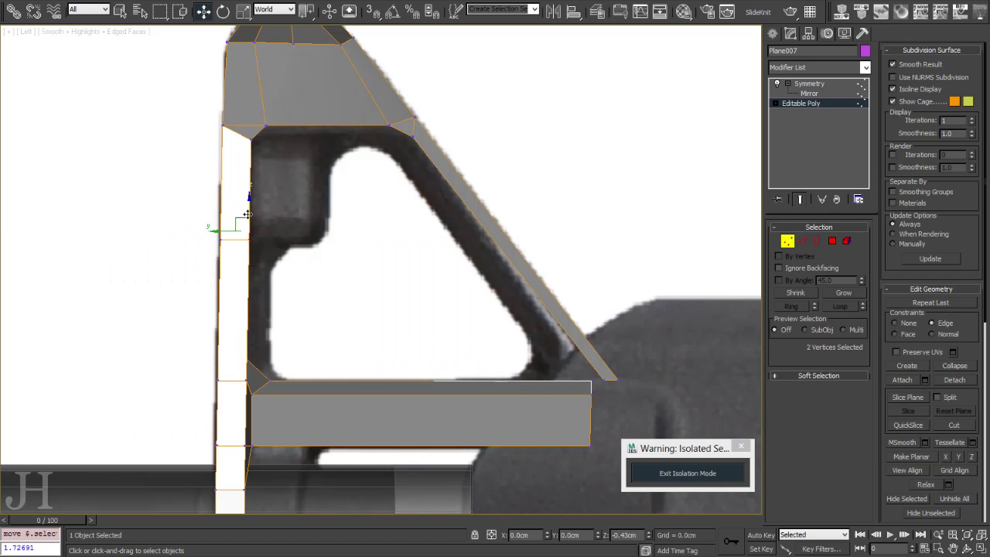
Undo the last edit, step back the view, and show the mesh in wireframe over the reference.
key("ctrl+z")
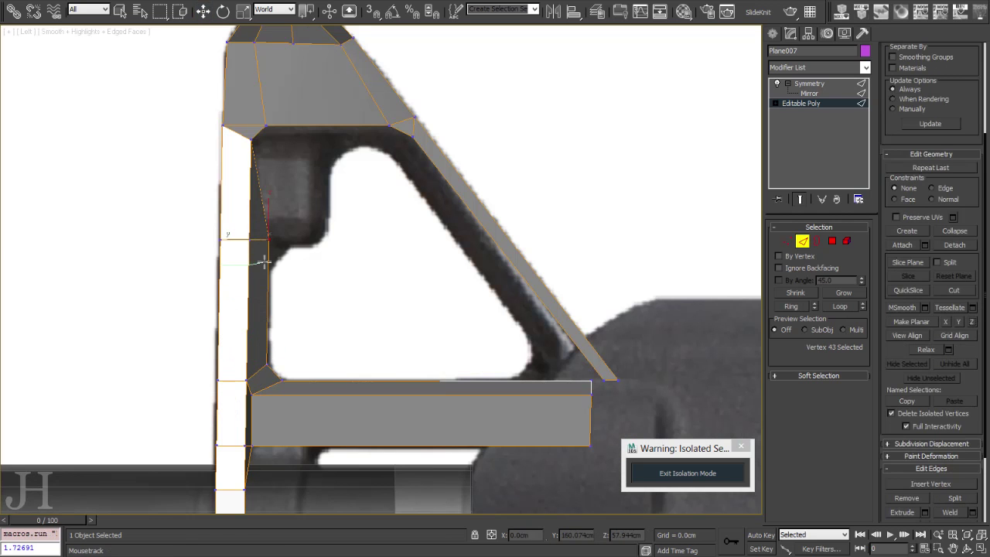
key("2")
key("shift+z")
key("shift+z")
key("shift+z")
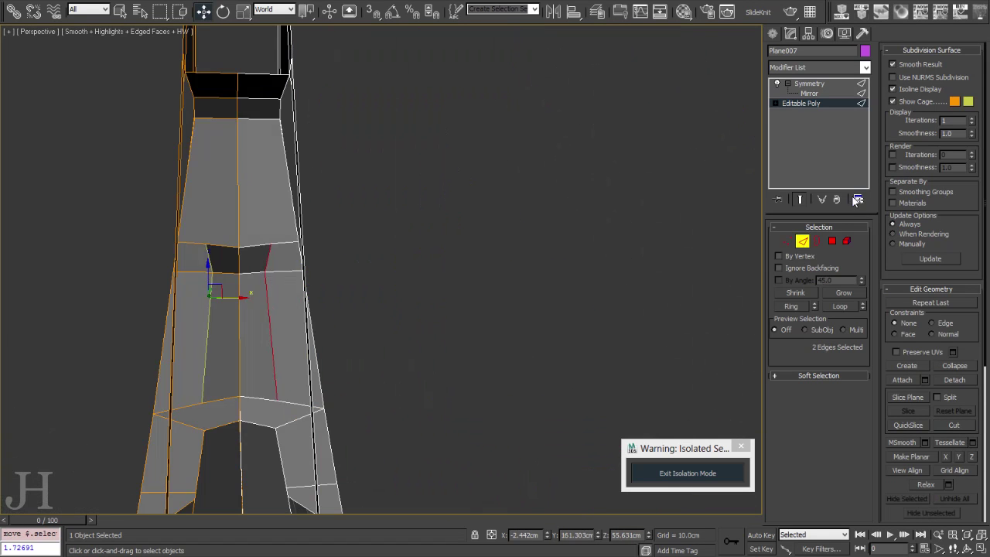
key("shift+z")
key("2")
key("shift+z")
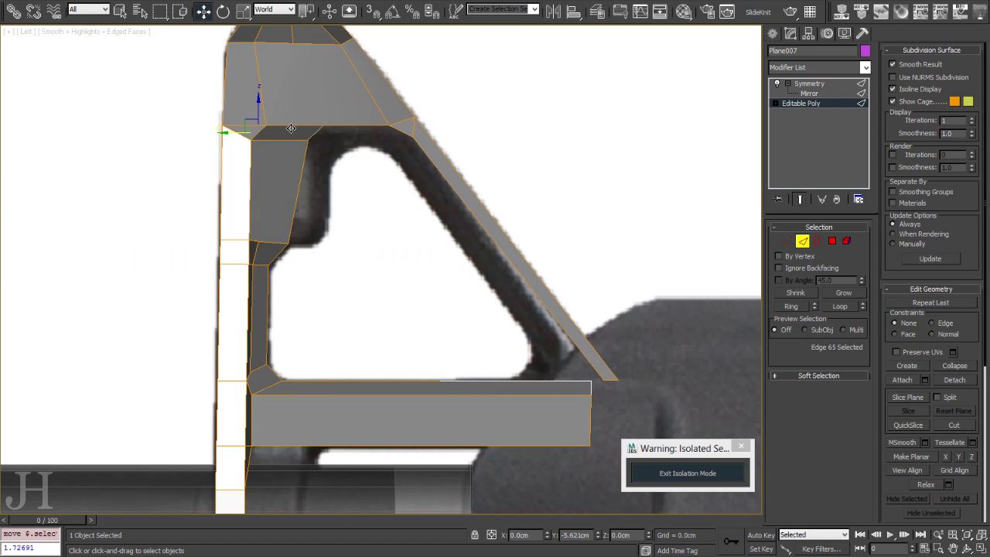
key("F3")
key("shift+z")
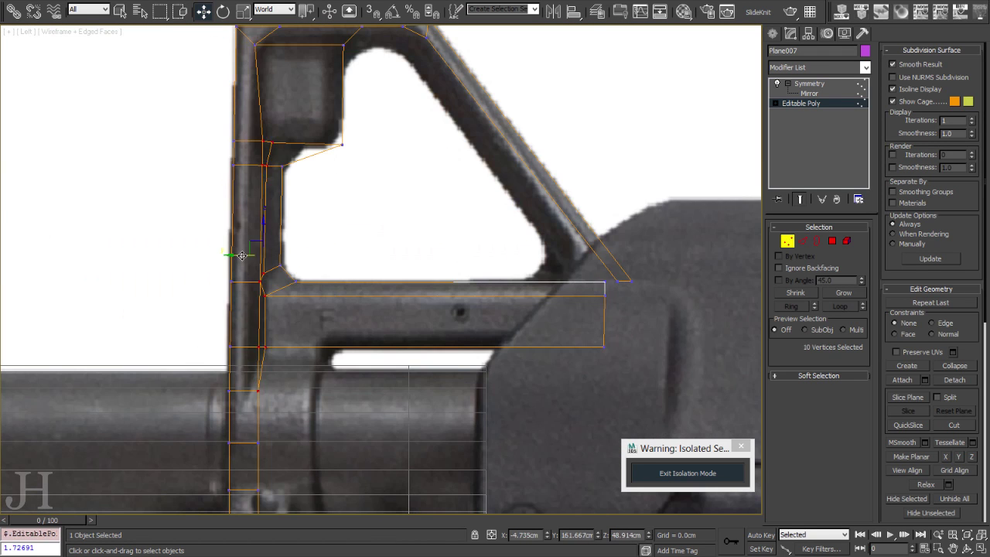
key("shift+z")
key("shift+z")
key("shift+z")
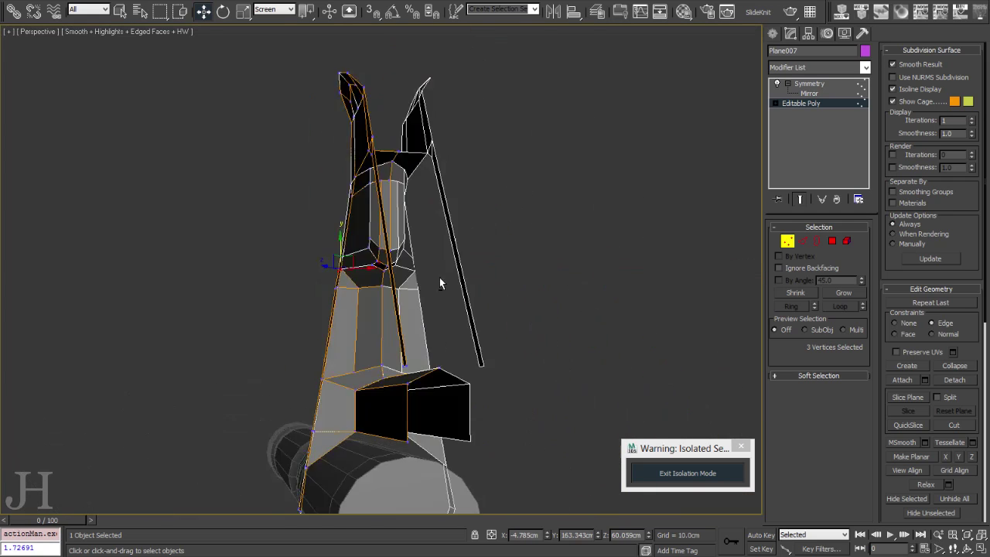
Cut a new edge into the post mesh ending at a new vertex.
mouse_move(440, 277)
middle_mouse_down("alt")
mouse_move(391, 317)
mouse_move(386, 294)
mouse_move(328, 259)
middle_mouse_up("alt")
key("1")
scroll(386, 294, "up", 3)
key("alt+c")
left_click(408, 273)
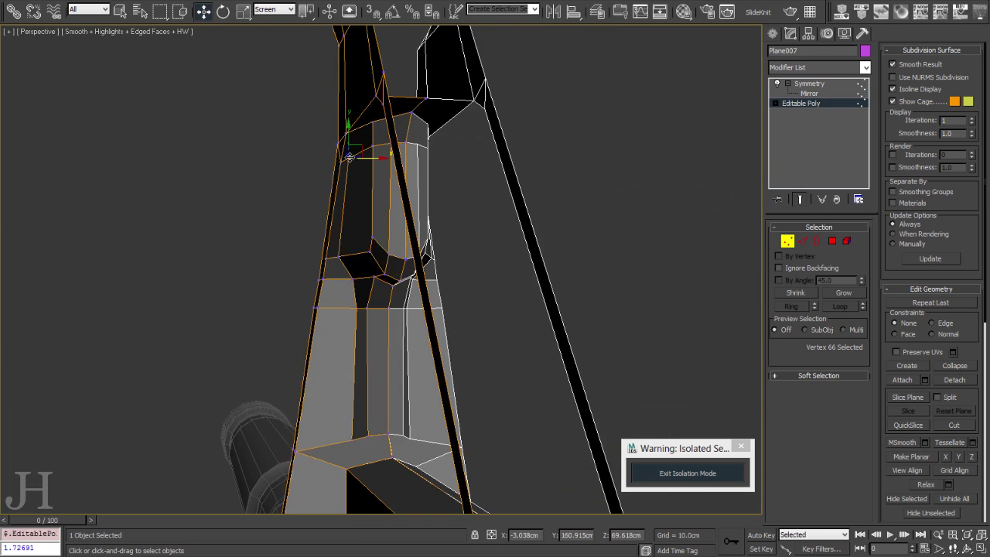
Move the right strut edges into place and pick edges near the post top.
key("2")
mouse_move(338, 334)
middle_mouse_down("alt")
mouse_move(501, 249)
mouse_move(386, 252)
mouse_move(403, 190)
mouse_move(494, 260)
middle_mouse_up("alt")
key("2")
key("alt+w")
key("alt+w")
left_click(487, 262)
mouse_move(494, 325)
middle_mouse_down("alt")
mouse_move(353, 103)
mouse_move(380, 160)
mouse_move(490, 153)
mouse_move(586, 100)
mouse_move(553, 157)
mouse_move(548, 244)
mouse_move(464, 230)
middle_mouse_up("alt")
left_click(354, 135)
left_click(553, 157)
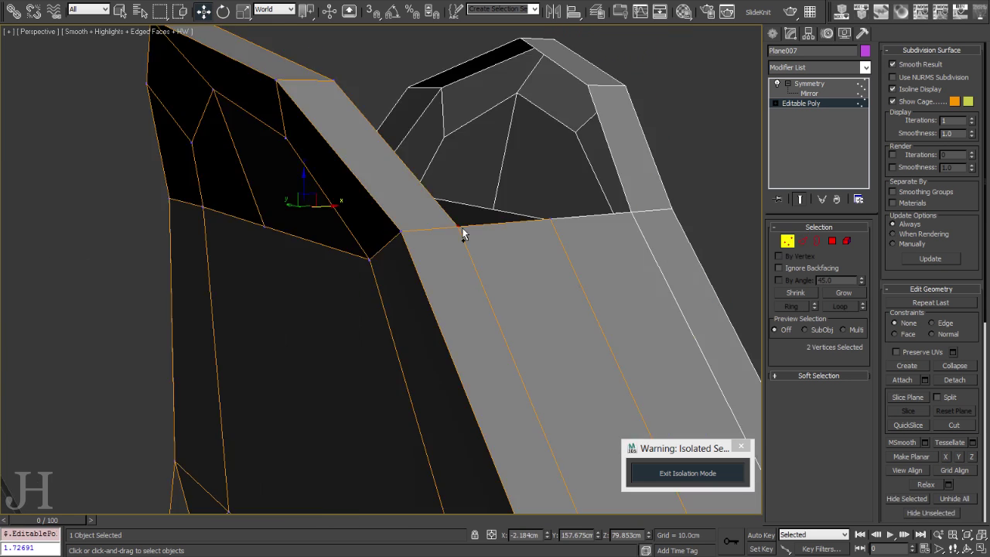
Chamfer the lower inner corner vertex of the triangular opening.
key("1")
left_click(545, 223)
key("ctrl+shift+c")
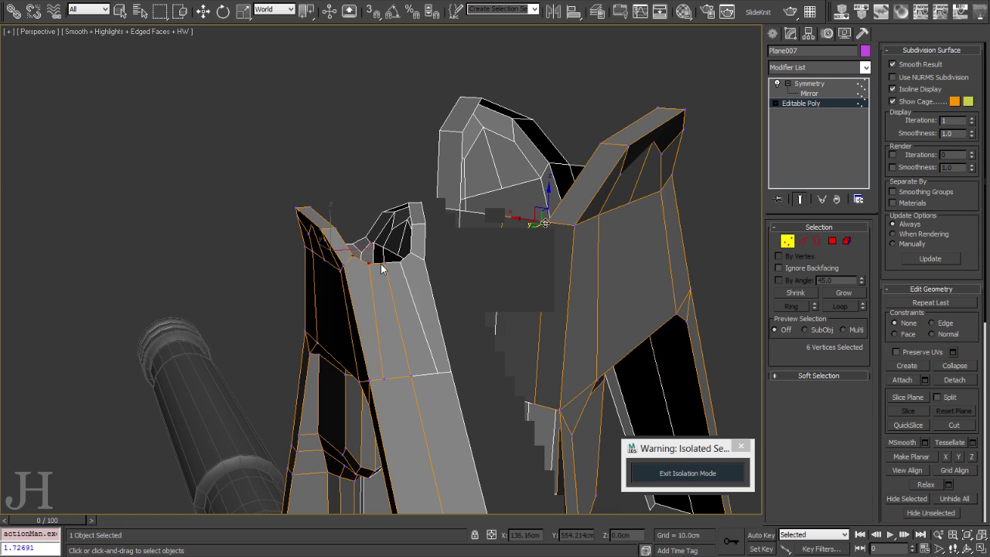
right_click(381, 263)
mouse_move(382, 295)
middle_mouse_down("alt")
mouse_move(429, 264)
mouse_move(283, 253)
mouse_move(503, 214)
mouse_move(408, 377)
middle_mouse_up("alt")
Cut another edge from a vertex on the post.
left_click(284, 254)
middle_click_drag(352, 364, 512, 288, "alt")
scroll(411, 361, "up", 5)
key("alt+c")
right_click(434, 389)
left_click(407, 393)
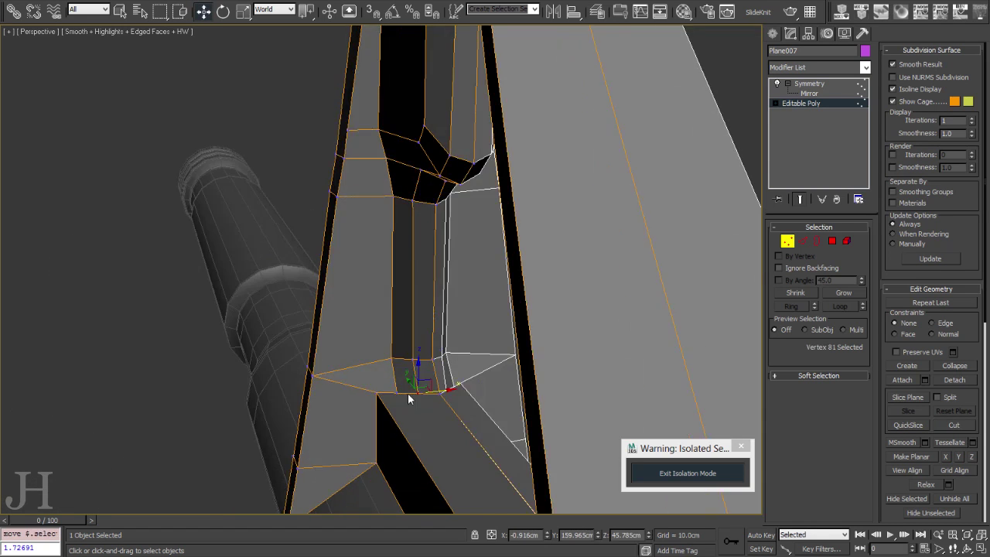
middle_click_drag(408, 393, 397, 424, "alt")
mouse_move(403, 372)
middle_mouse_down("alt")
mouse_move(510, 369)
mouse_move(515, 198)
middle_mouse_up("alt")
Cut one more edge near the bracket and view the side reference in wireframe.
key("alt+c")
right_click(596, 218)
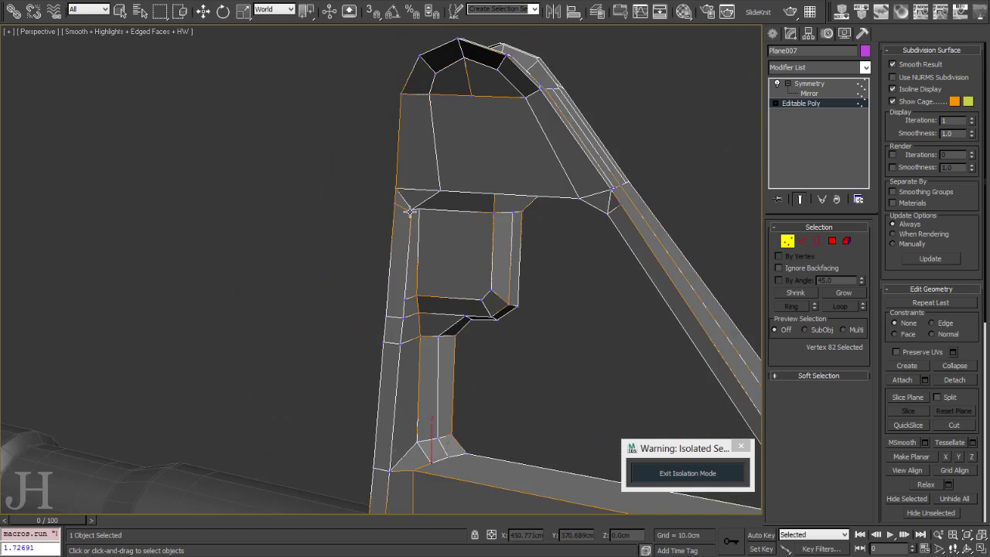
scroll(401, 195, "up", 3)
mouse_move(401, 195)
middle_mouse_down("alt")
mouse_move(454, 211)
mouse_move(508, 258)
mouse_move(433, 294)
middle_mouse_up("alt")
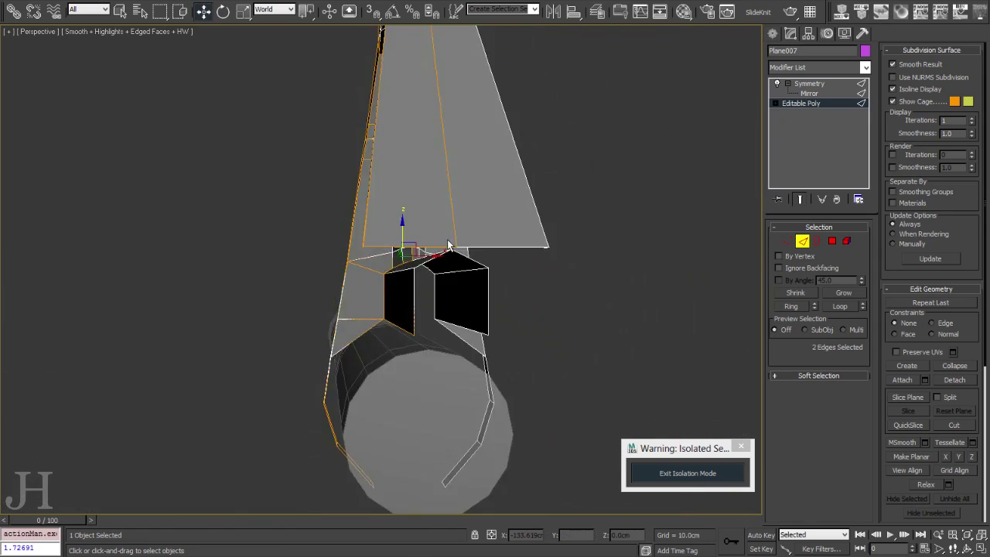
key("l")
key("F3")
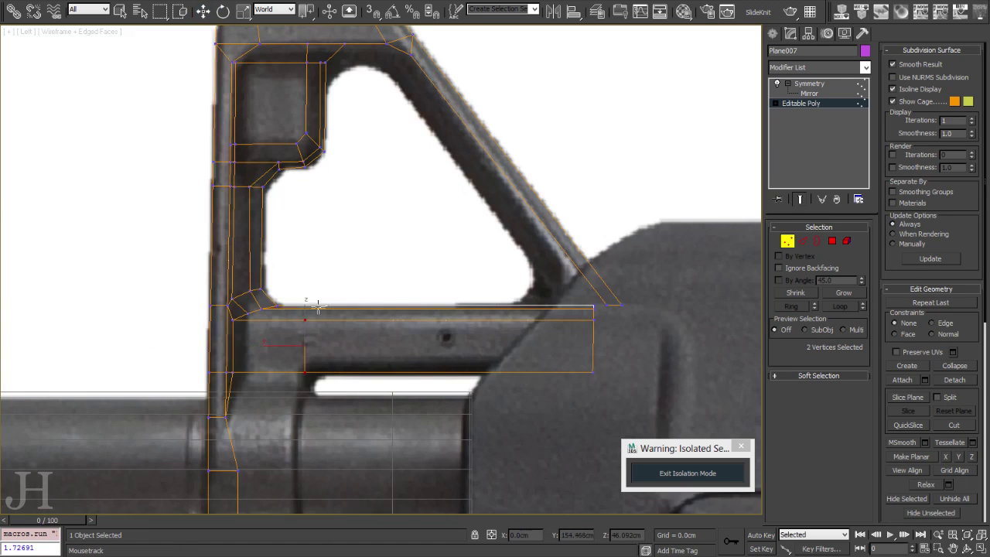
Select the vertices around the barrel mount in the side reference view.
key("alt+w")
key("alt+w")
key("2")
mouse_move(429, 289)
middle_mouse_down("alt")
mouse_move(456, 312)
mouse_move(379, 314)
mouse_move(350, 336)
middle_mouse_up("alt")
key("1")
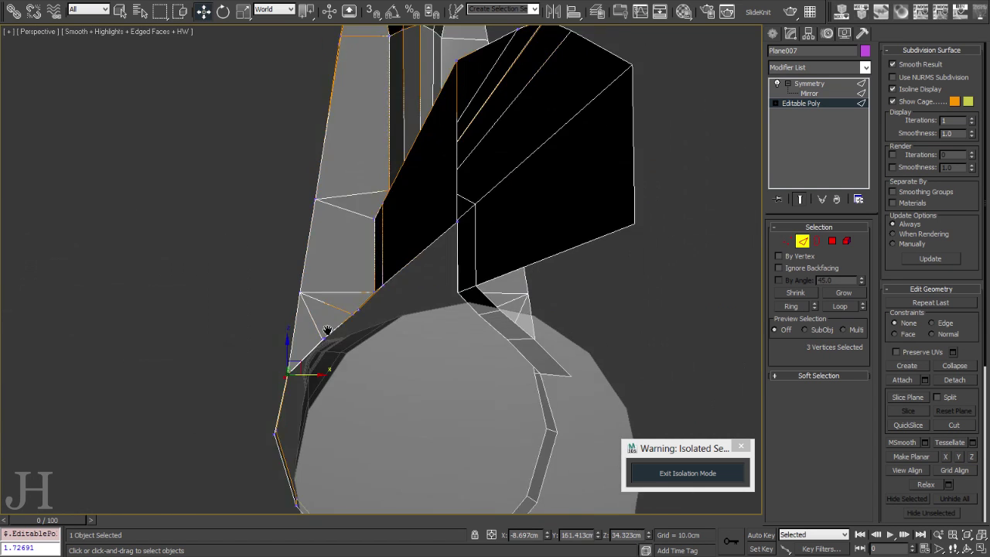
mouse_move(327, 331)
middle_mouse_down("alt")
mouse_move(312, 331)
mouse_move(317, 316)
mouse_move(345, 309)
middle_mouse_up("alt")
key("l")
left_click_drag(302, 236, 363, 394)
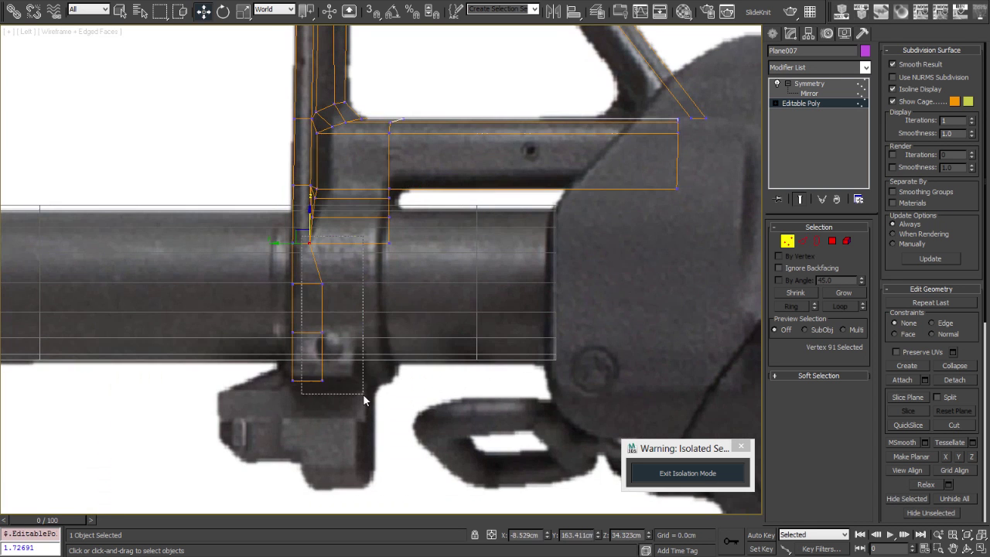
Select an edge on the mount block in the Perspective view.
key("2")
scroll(288, 423, "up", 2)
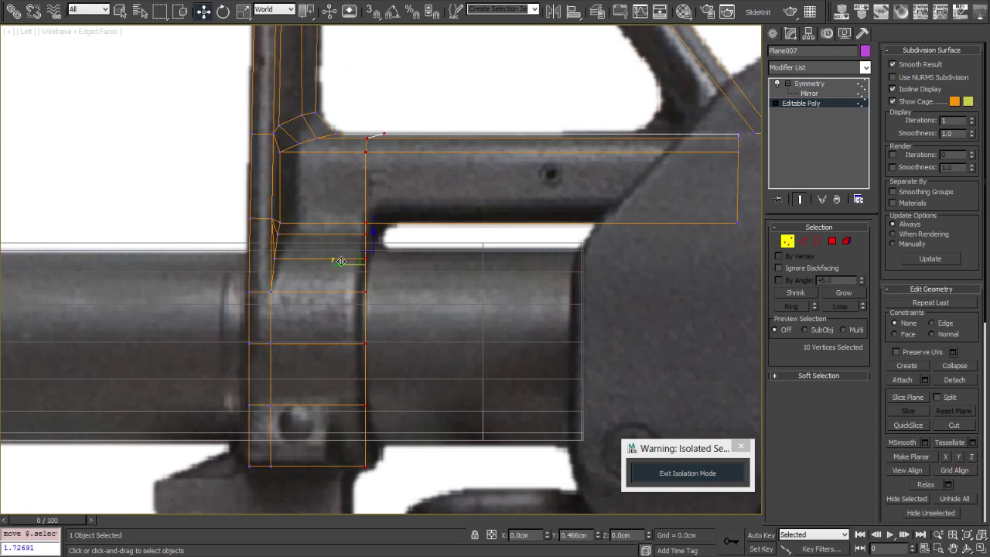
key("p")
key("2")
mouse_move(341, 260)
middle_mouse_down("alt")
mouse_move(611, 210)
mouse_move(437, 246)
middle_mouse_up("alt")
left_click(595, 243)
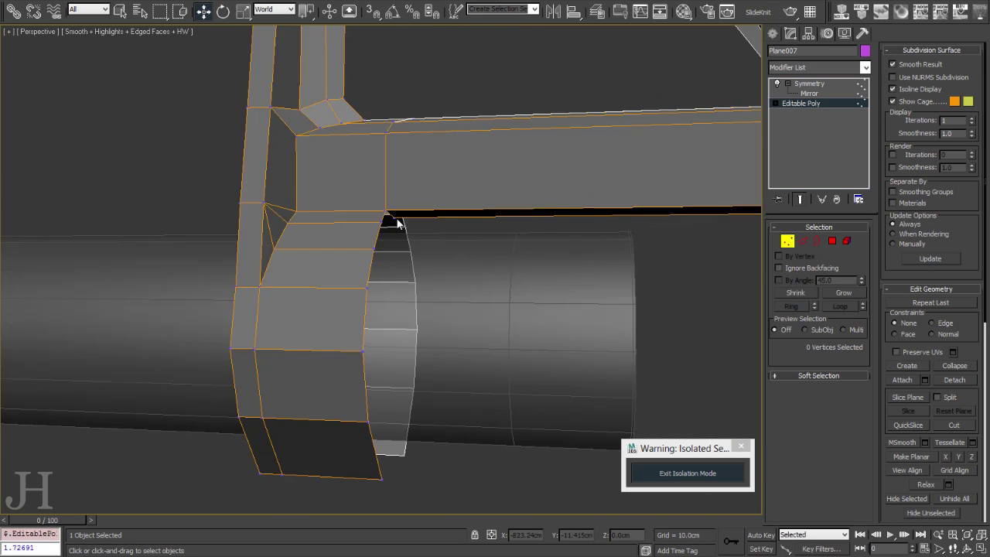
Select vertices on the ring and the side of the mount block.
key("1")
mouse_move(366, 247)
middle_mouse_down("alt")
mouse_move(325, 251)
mouse_move(330, 224)
middle_mouse_up("alt")
key("2")
key("1")
left_click(331, 223)
mouse_move(276, 294)
middle_mouse_down("alt")
mouse_move(303, 313)
mouse_move(329, 211)
mouse_move(344, 230)
mouse_move(402, 224)
mouse_move(372, 223)
middle_mouse_up("alt")
left_click(328, 210)
left_click(344, 230, "ctrl")
Adjust the post-to-block and inner corner vertices to follow the reference's rounded corner.
key("l")
key("p")
key("l")
scroll(478, 399, "up", 3)
left_click(478, 399)
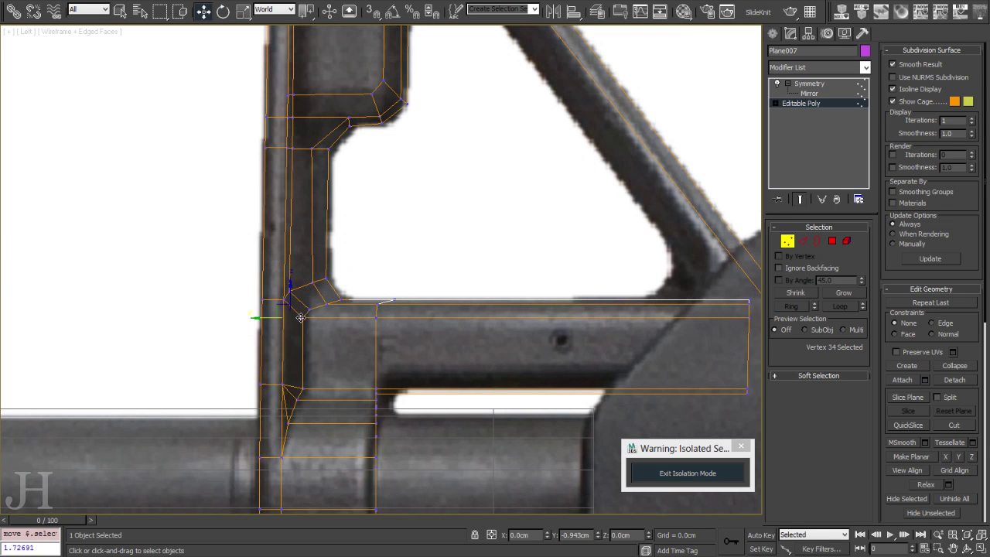
left_click(283, 297)
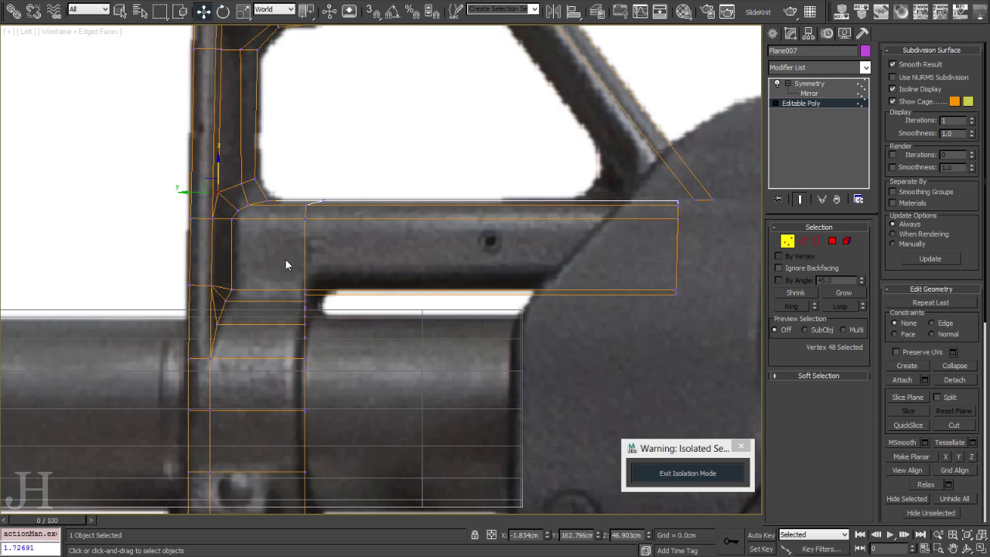
scroll(260, 234, "up", 2)
left_click(292, 232)
key("alt+w")
key("alt+w")
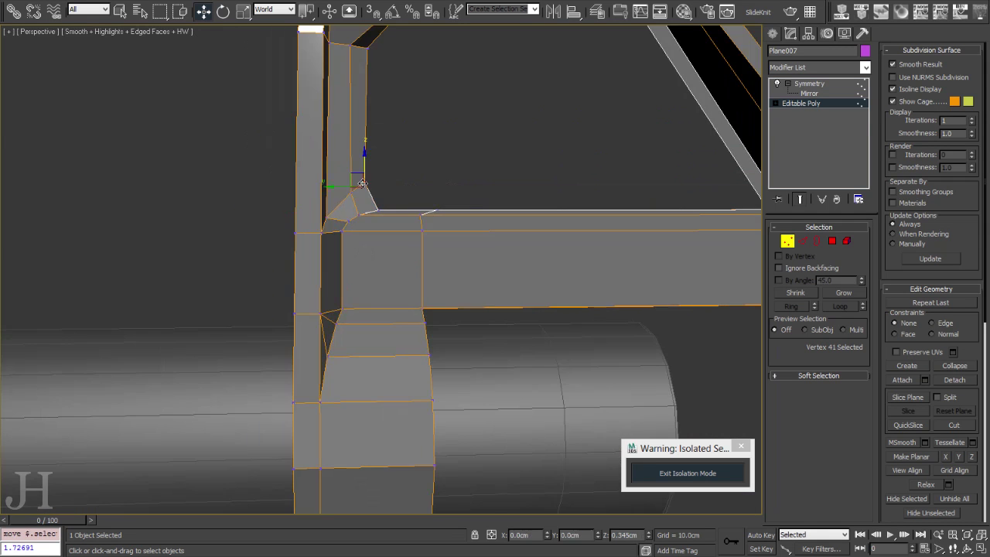
mouse_move(402, 292)
middle_mouse_down("alt")
mouse_move(391, 267)
mouse_move(485, 281)
mouse_move(386, 307)
mouse_move(350, 391)
middle_mouse_up("alt")
Reposition the frame-corner and inner-edge vertices, checking them against the Left-view reference.
left_click(453, 287)
left_click(350, 391)
mouse_move(366, 292)
middle_mouse_down("alt")
mouse_move(524, 290)
mouse_move(366, 272)
mouse_move(344, 280)
mouse_move(354, 175)
mouse_move(332, 342)
mouse_move(552, 238)
mouse_move(366, 127)
mouse_move(420, 159)
mouse_move(387, 269)
mouse_move(302, 222)
mouse_move(360, 309)
middle_mouse_up("alt")
left_click(344, 279)
left_click(360, 309)
mouse_move(451, 276)
middle_mouse_down("alt")
mouse_move(363, 333)
mouse_move(391, 346)
mouse_move(387, 329)
middle_mouse_up("alt")
key("l")
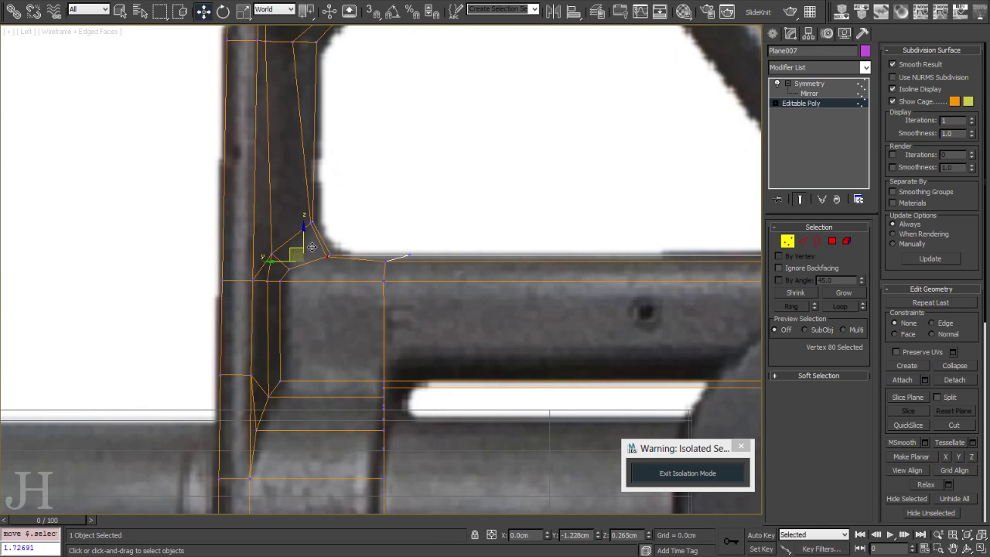
scroll(418, 246, "down", 3)
key("p")
mouse_move(266, 99)
middle_mouse_down("alt")
mouse_move(309, 266)
mouse_move(281, 332)
mouse_move(416, 311)
middle_mouse_up("alt")
key("l")
middle_click_drag(301, 311, 221, 312)
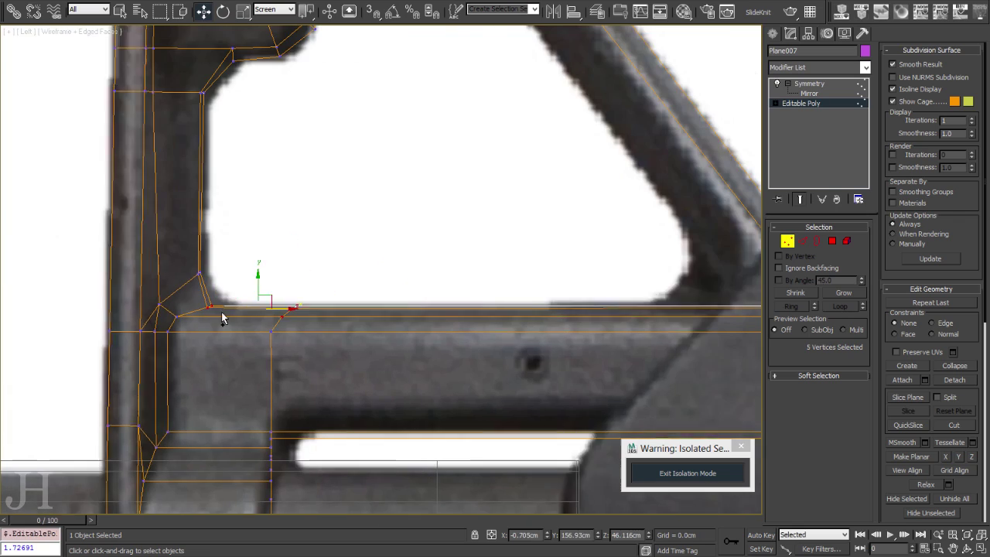
Cut a new edge into the mesh at the frame's upper joint.
key("2")
key("p")
mouse_move(430, 311)
middle_mouse_down("alt")
mouse_move(380, 328)
mouse_move(424, 299)
middle_mouse_up("alt")
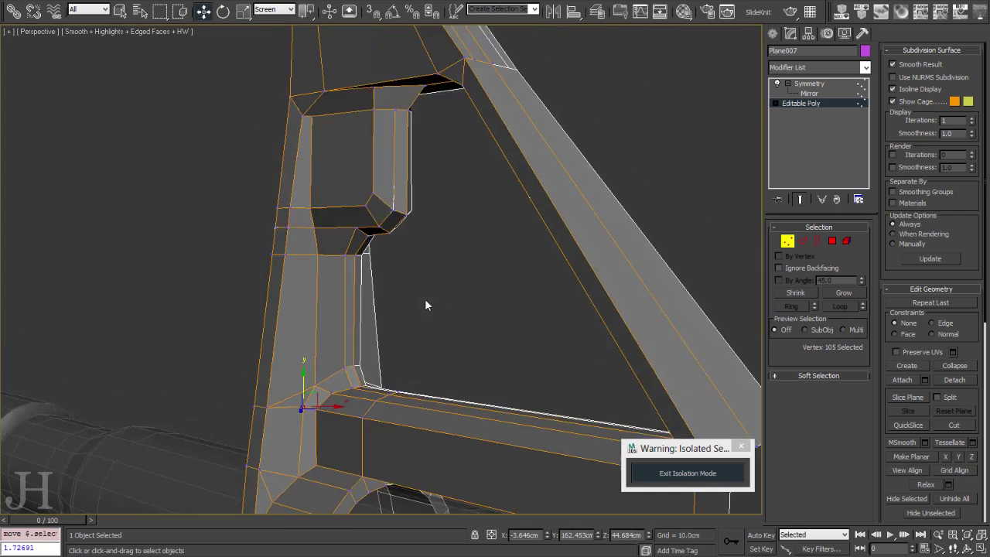
scroll(340, 239, "up", 3)
left_click(340, 239)
mouse_move(340, 239)
middle_mouse_down("alt")
mouse_move(471, 252)
mouse_move(411, 270)
mouse_move(470, 288)
mouse_move(533, 219)
mouse_move(484, 188)
mouse_move(488, 230)
mouse_move(479, 166)
mouse_move(529, 263)
mouse_move(503, 172)
mouse_move(526, 273)
mouse_move(376, 268)
mouse_move(386, 268)
middle_mouse_up("alt")
key("1")
key("alt+c")
left_click(479, 167)
right_click(386, 269)
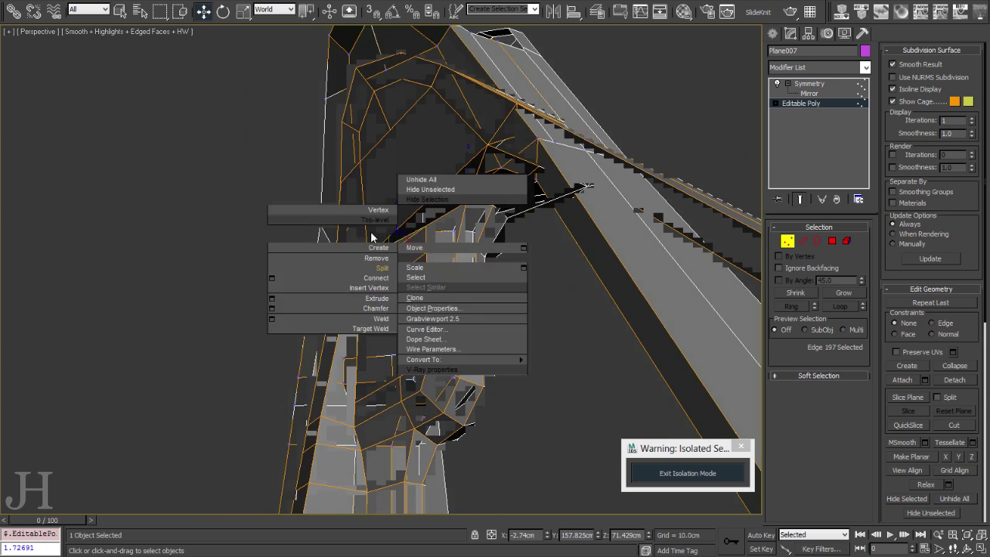
middle_click_drag(525, 273, 462, 232, "alt")
Adjust the vertex above the window to match the side reference.
key("l")
scroll(336, 209, "up", 5)
left_click(436, 301)
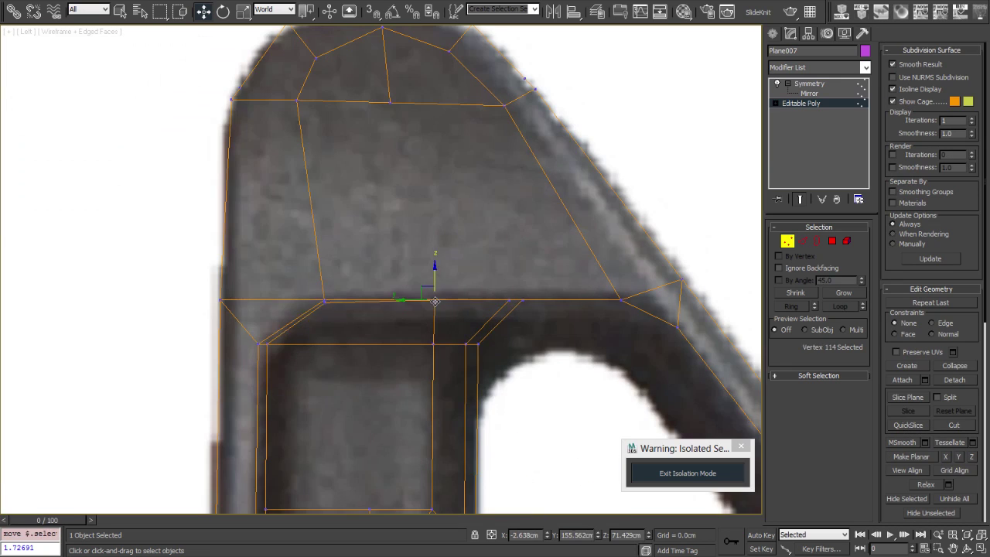
scroll(400, 262, "down", 2)
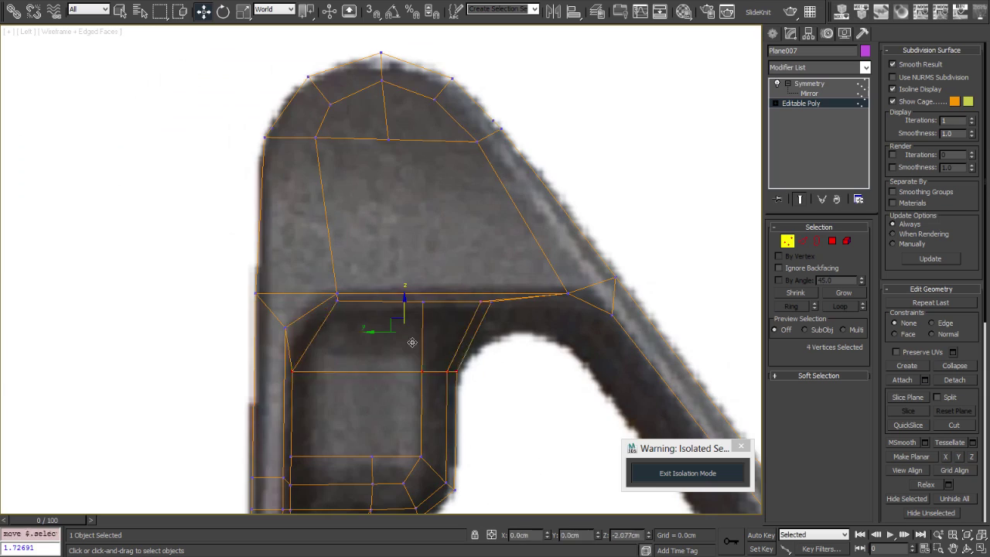
key("alt+w")
key("alt+w")
middle_click_drag(521, 209, 510, 355, "alt")
Reposition an edge and vertices along the sight's rounded top.
key("l")
key("2")
left_click(494, 372)
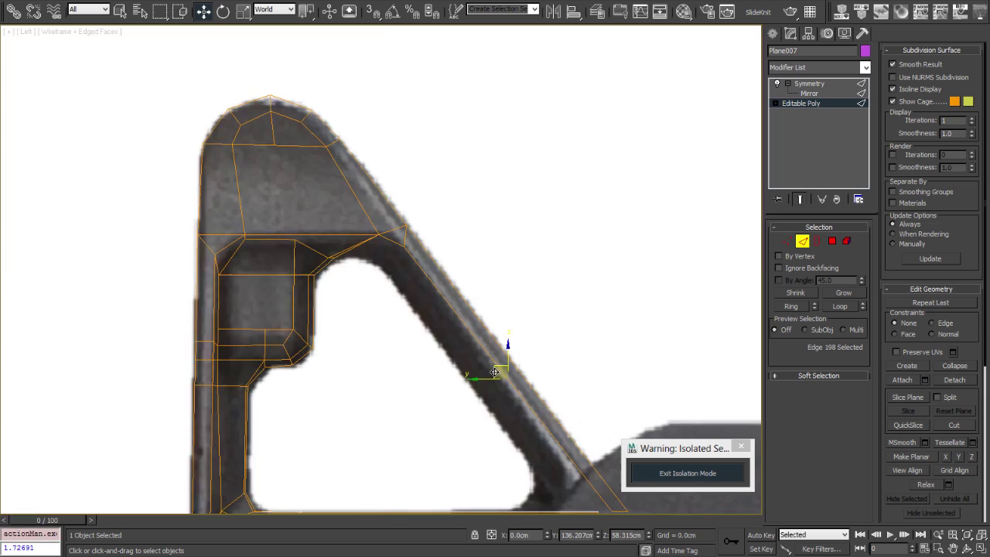
key("p")
mouse_move(528, 415)
middle_mouse_down("alt")
mouse_move(340, 71)
mouse_move(497, 404)
middle_mouse_up("alt")
key("1")
left_click(485, 162)
mouse_move(491, 149)
middle_mouse_down("alt")
mouse_move(440, 317)
mouse_move(260, 251)
middle_mouse_up("alt")
Cut extra edges across the top and along the window corner.
key("alt+c")
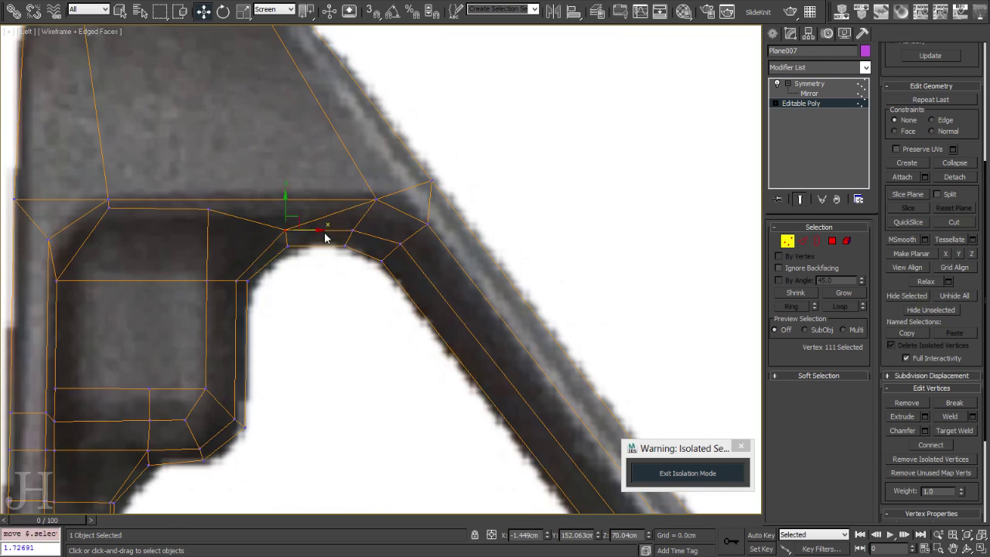
key("alt+w")
key("alt+w")
key("2")
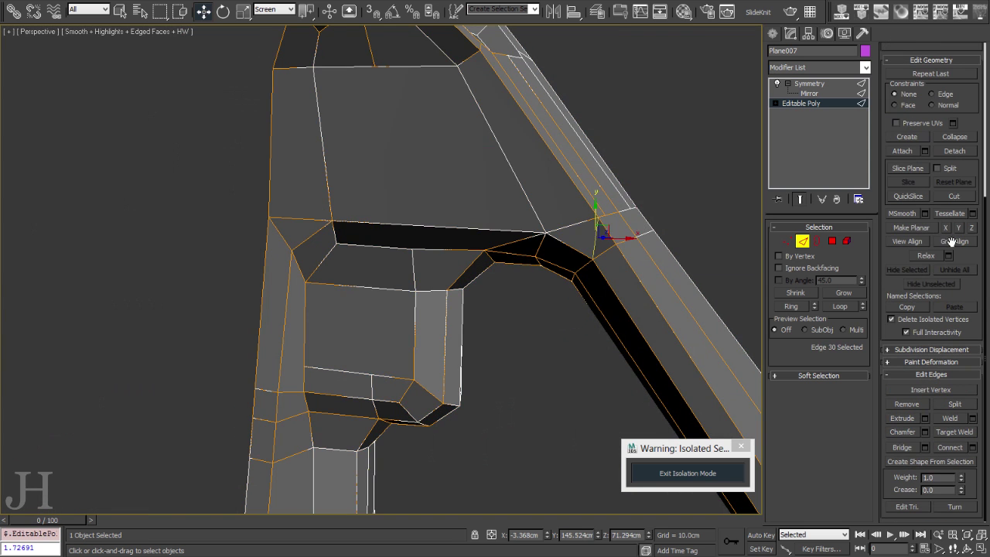
key("alt+c")
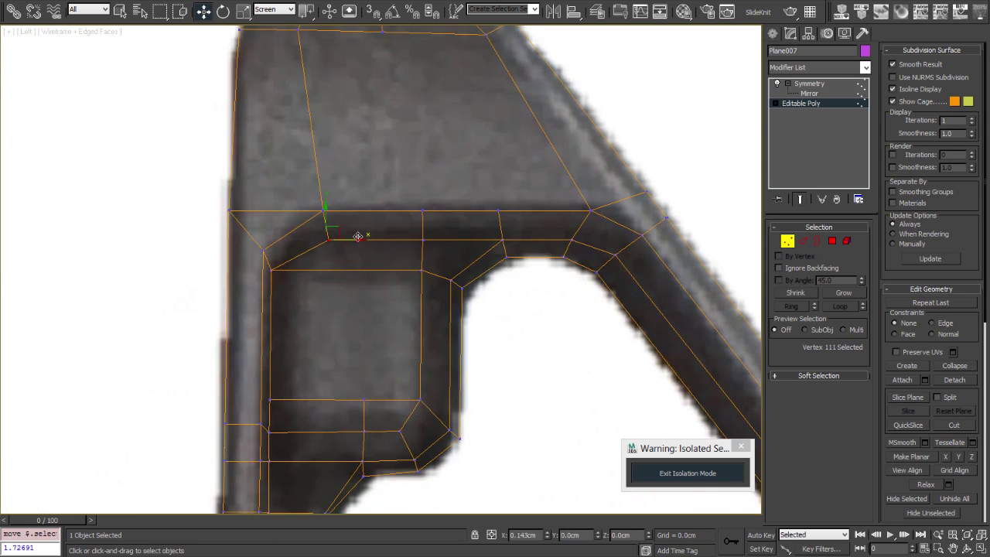
key("l")
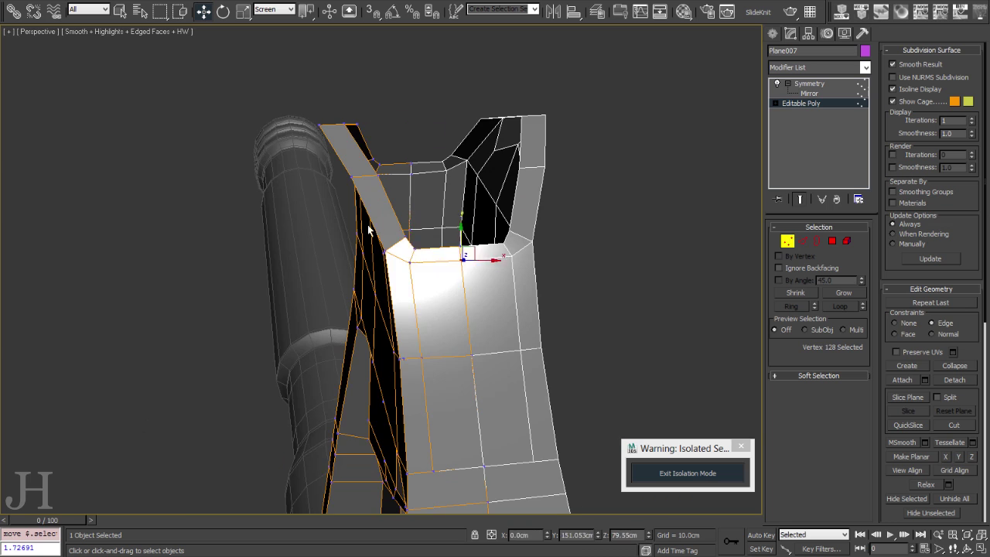
Cap the ear's open top and start a Cut from the quad menu.
mouse_move(369, 231)
middle_mouse_down("alt")
mouse_move(504, 239)
mouse_move(716, 201)
mouse_move(393, 263)
middle_mouse_up("alt")
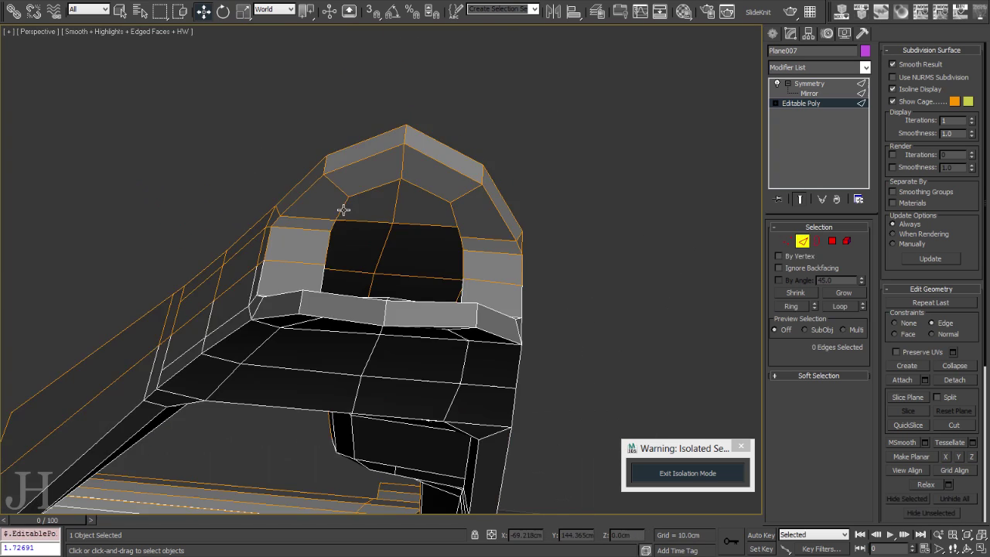
middle_click_drag(462, 262, 355, 226, "alt")
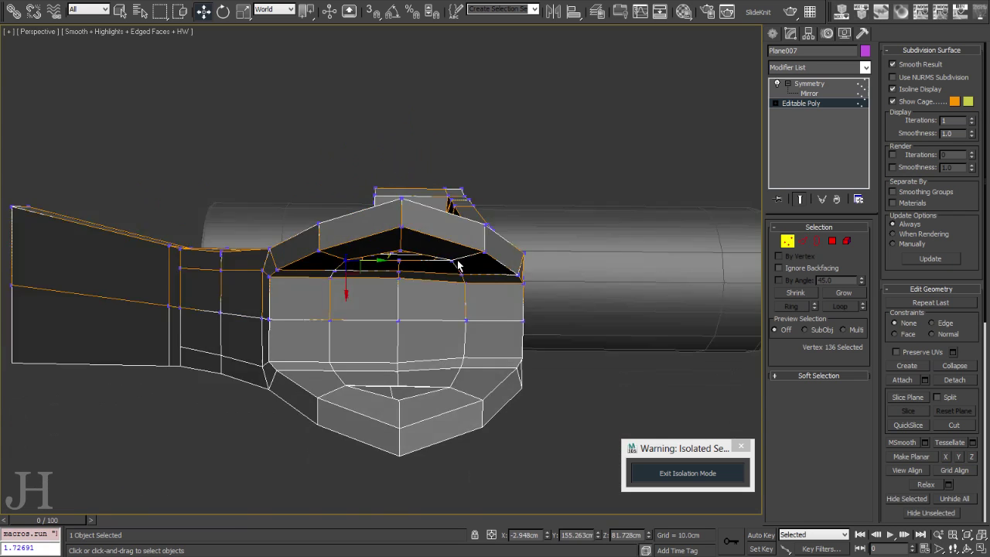
key("w")
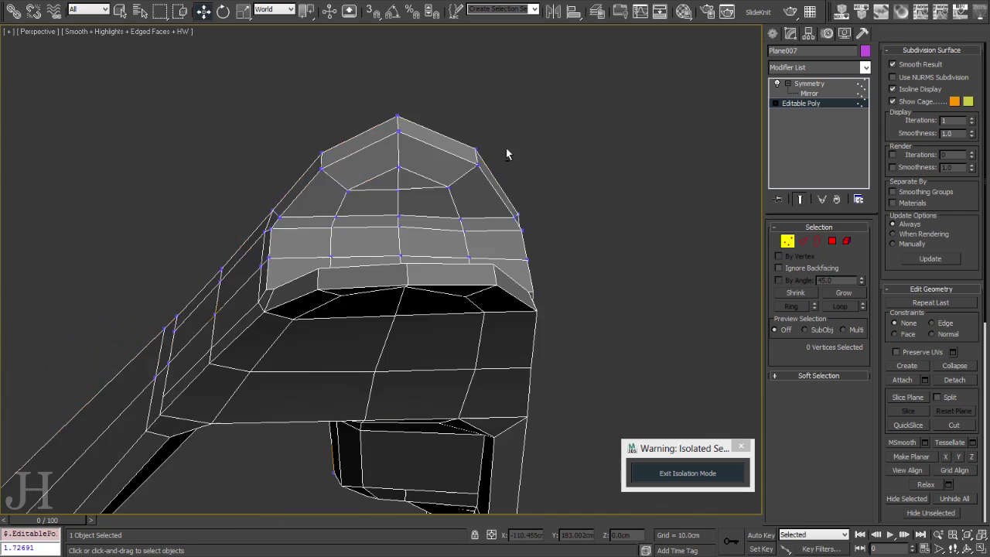
right_click(437, 230)
left_click(424, 265)
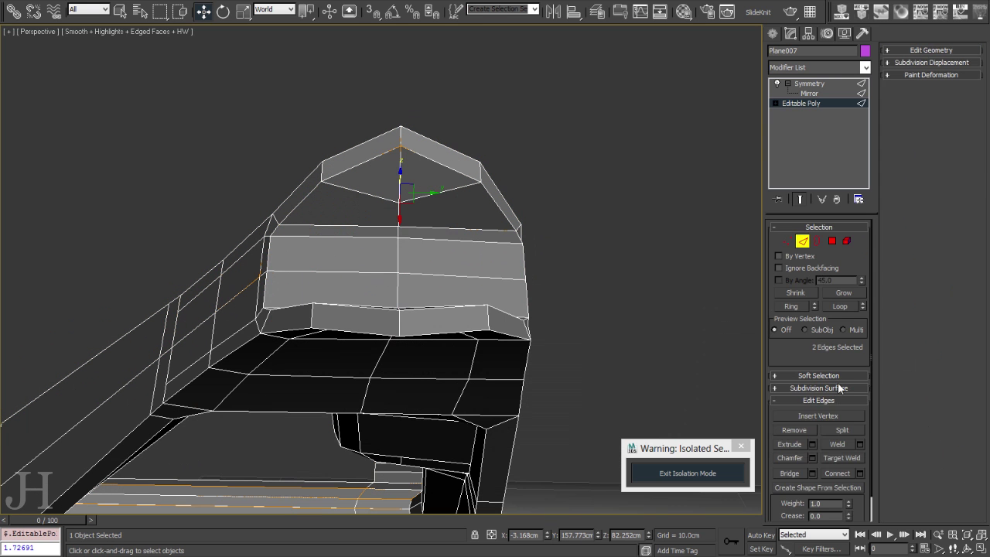
Select the top polygons between the ears.
left_click(930, 49)
middle_click_drag(479, 224, 459, 182, "alt")
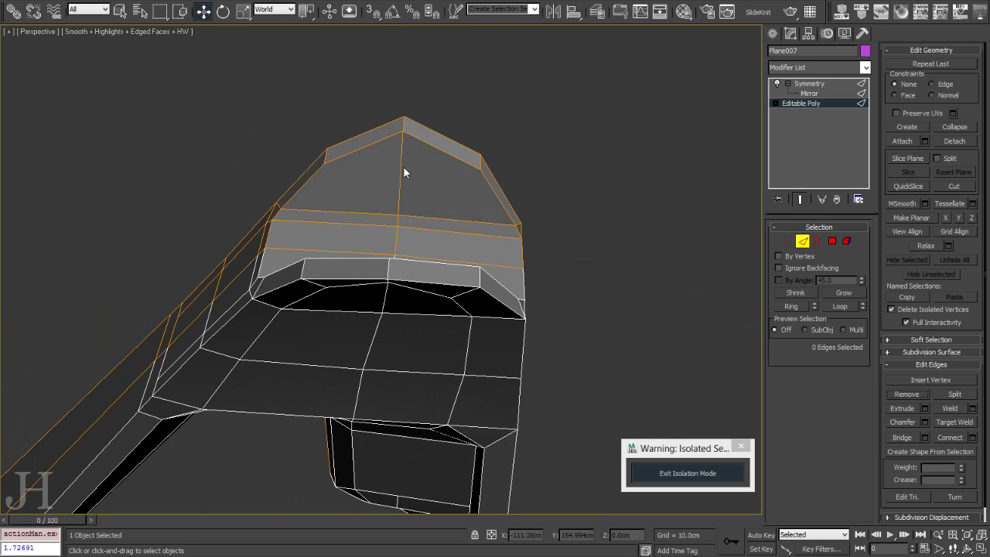
middle_click_drag(317, 176, 308, 242, "alt")
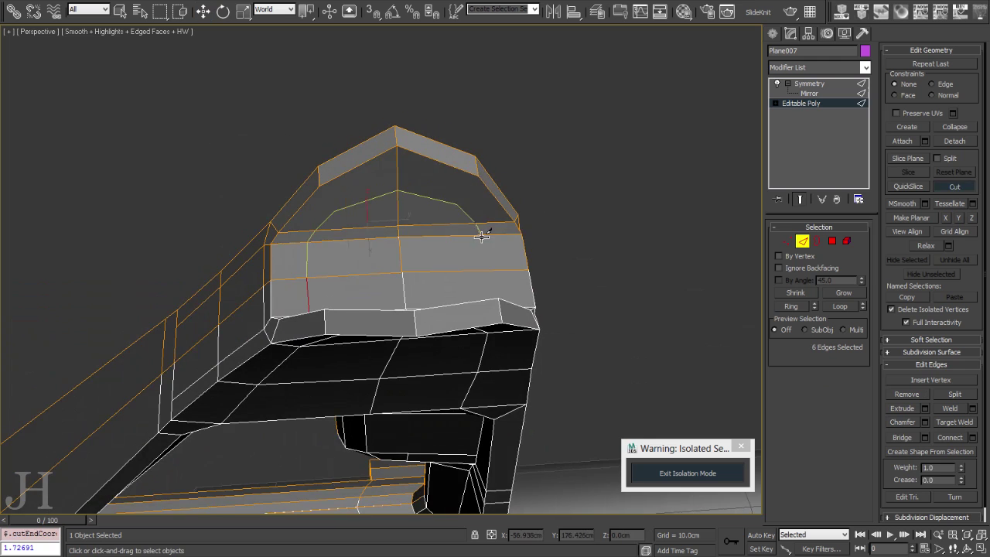
key("4")
middle_click_drag(481, 235, 592, 236, "alt")
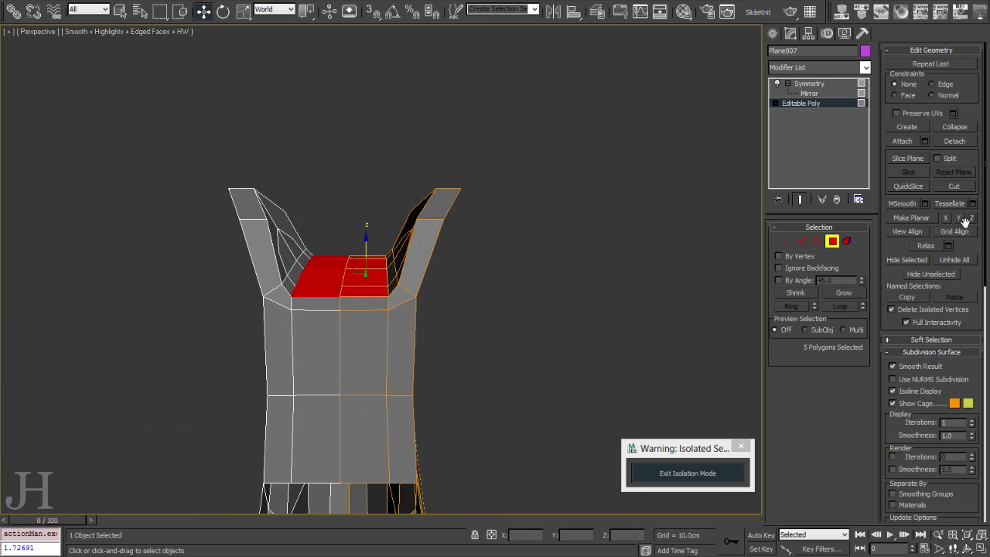
Select the vertices along the flared ear's top edge from the front view.
middle_click_drag(433, 263, 484, 279, "alt")
key("1")
middle_click_drag(541, 198, 335, 194, "alt")
key("f")
key("F3")
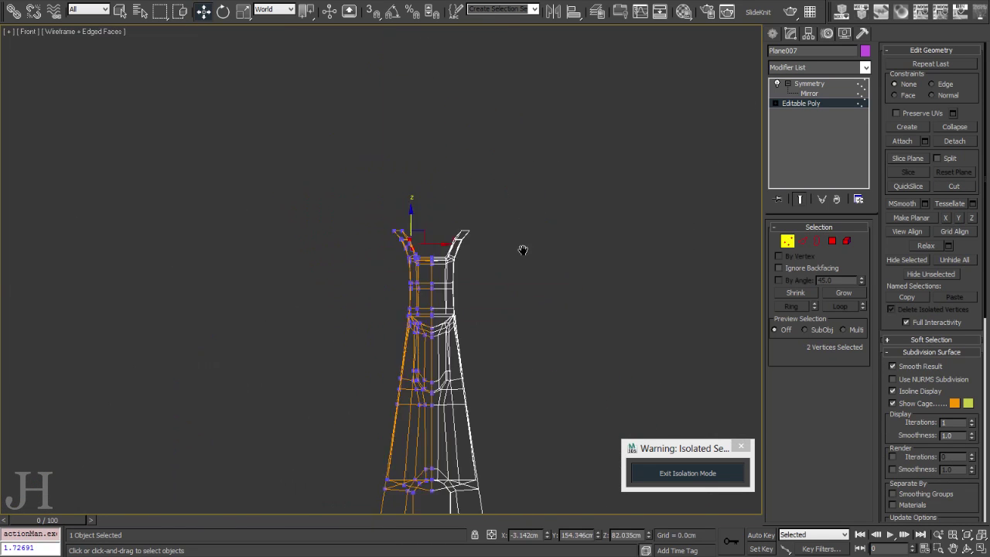
key("p")
key("alt+w")
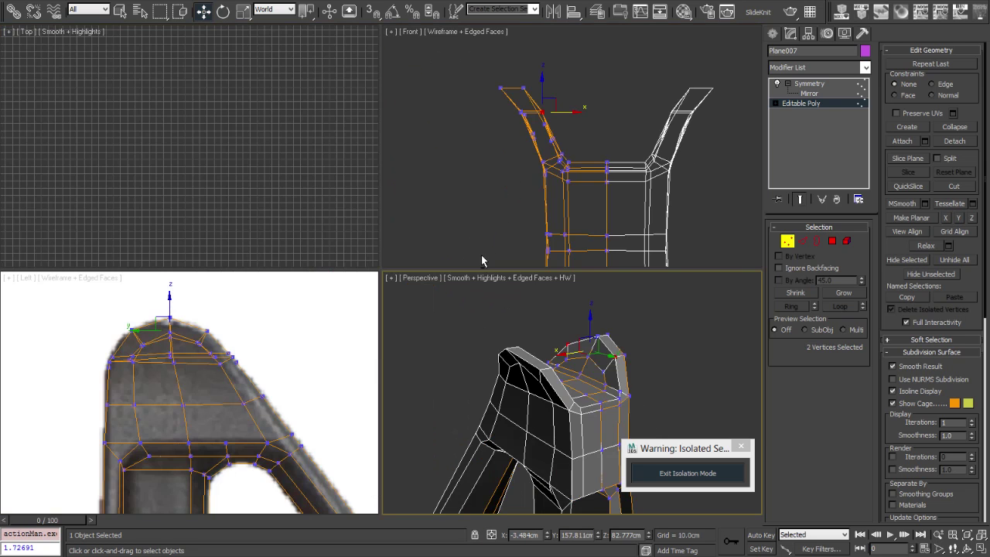
scroll(613, 328, "up", 3)
left_click(613, 329)
left_click_drag(613, 328, 282, 454)
key("z")
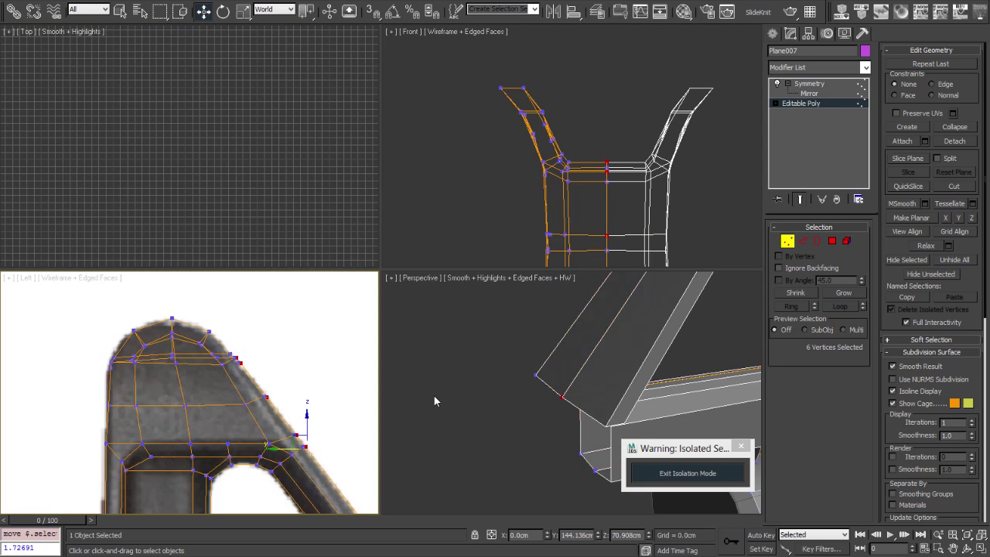
scroll(433, 400, "down", 3)
Compare the ear against the Left-view reference in the four-viewport layout.
middle_click_drag(433, 400, 601, 393, "alt")
key("2")
key("alt+w")
key("1")
key("l")
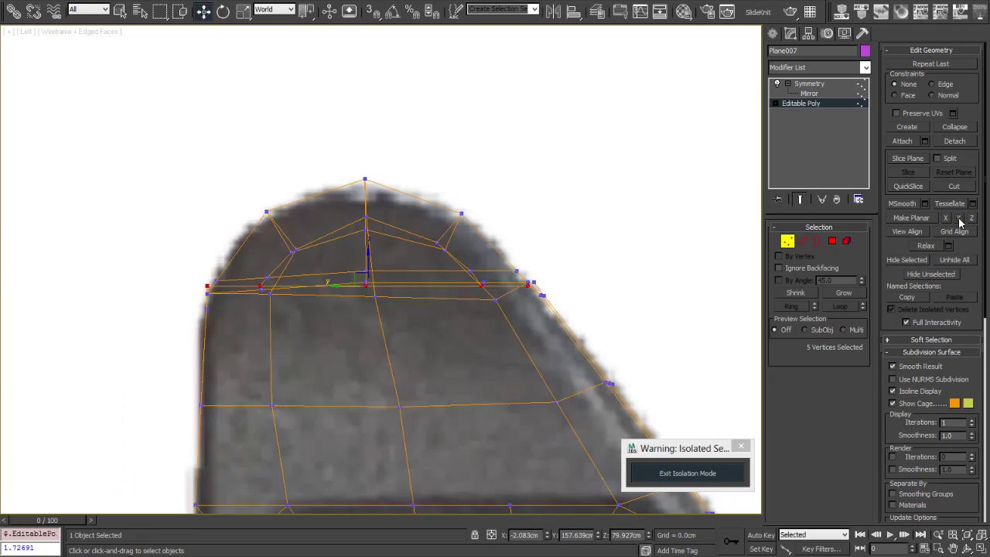
key("alt+w")
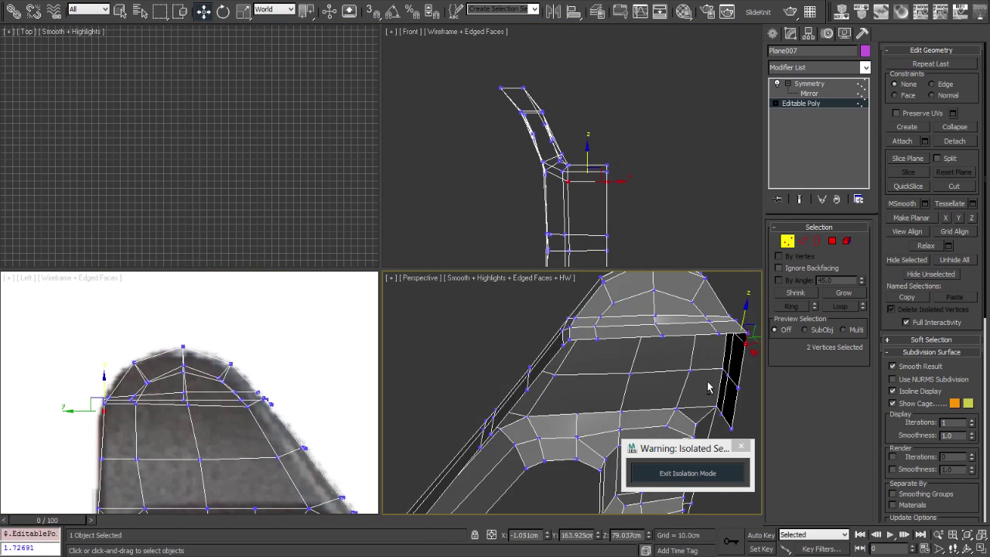
Line up the ear-top vertices level with the reference outline.
left_click(187, 374)
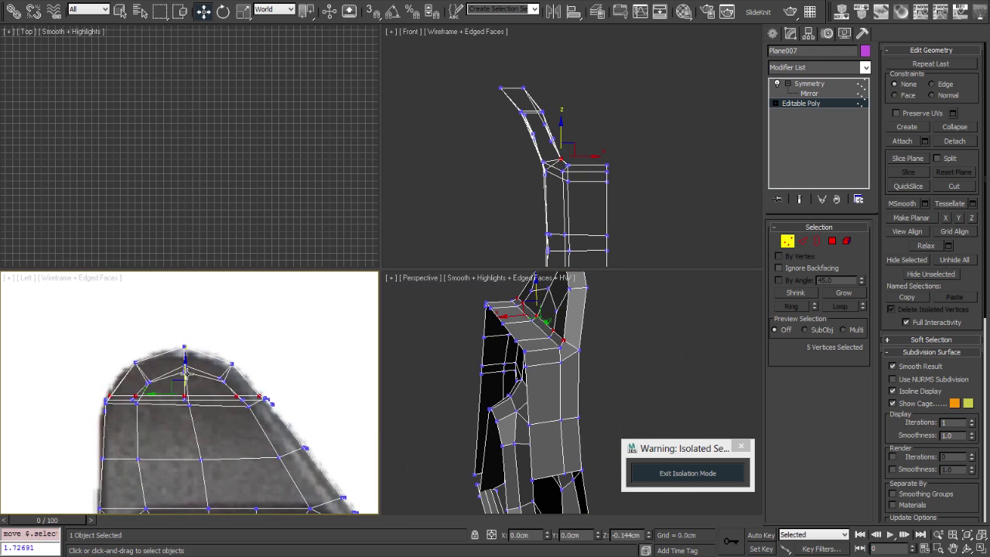
left_click(525, 355, "ctrl")
middle_click_drag(525, 356, 715, 331, "alt")
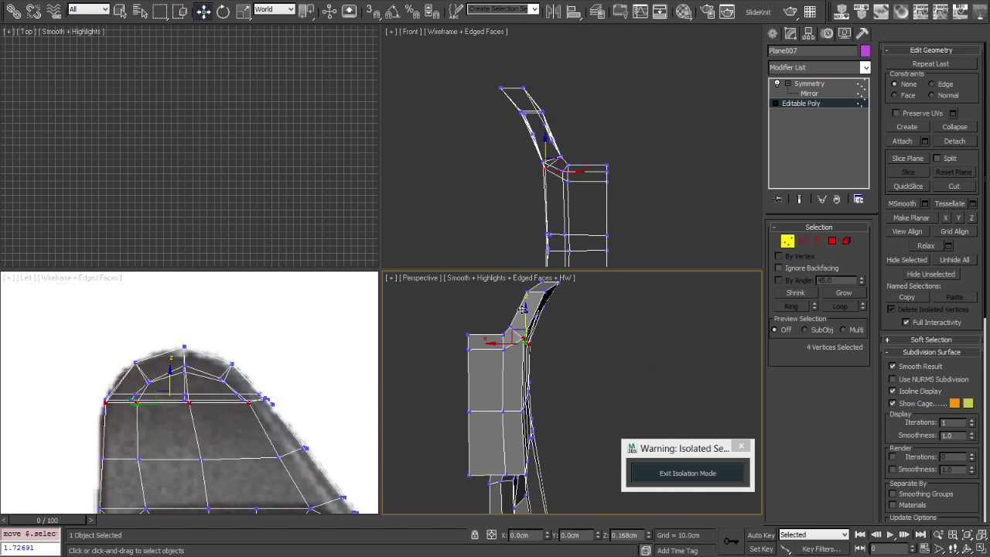
middle_click_drag(626, 333, 618, 374, "alt")
middle_click_drag(511, 438, 541, 348, "alt")
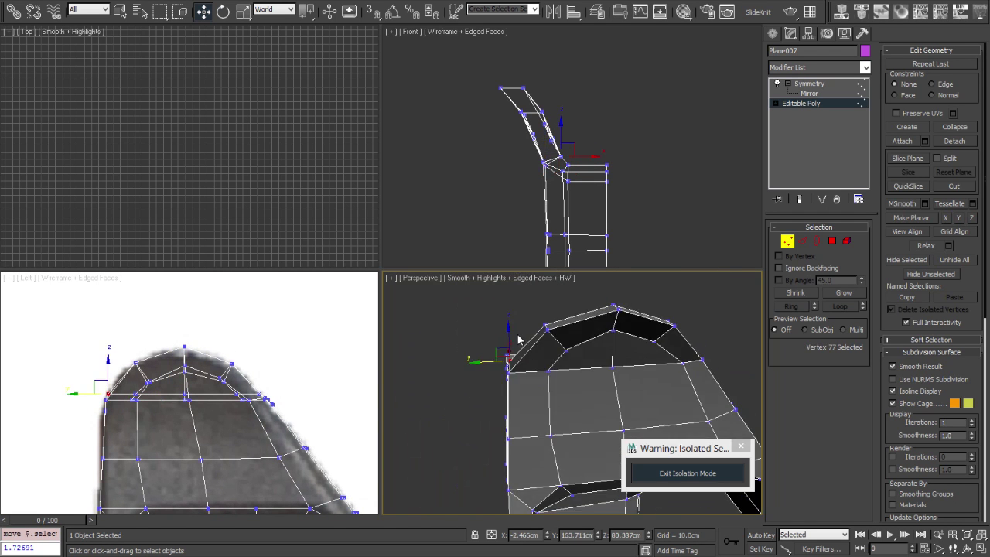
left_click_drag(572, 286, 515, 331)
mouse_move(516, 331)
middle_mouse_down("alt")
mouse_move(464, 232)
mouse_move(428, 261)
middle_mouse_up("alt")
key("alt+w")
Select vertices on the mount block below the sight.
scroll(428, 261, "down", 5)
middle_click_drag(526, 287, 610, 286, "alt")
middle_click_drag(334, 388, 473, 347, "alt")
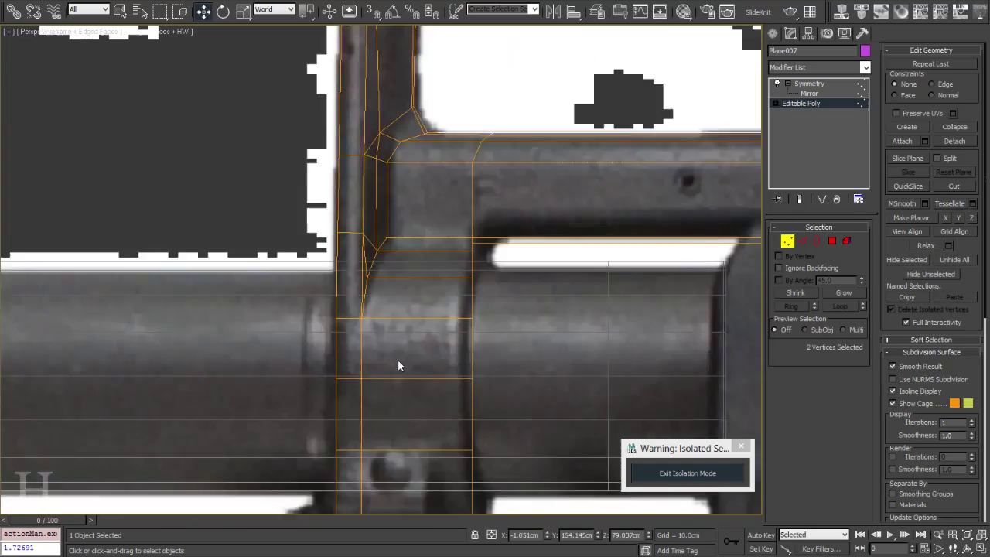
left_click(464, 399)
mouse_move(464, 398)
middle_mouse_down("alt")
mouse_move(494, 386)
mouse_move(530, 397)
mouse_move(436, 430)
mouse_move(521, 478)
mouse_move(405, 433)
mouse_move(453, 343)
mouse_move(407, 393)
mouse_move(371, 376)
mouse_move(548, 418)
mouse_move(429, 358)
middle_mouse_up("alt")
left_click(423, 407)
left_click(408, 393)
key("2")
key("1")
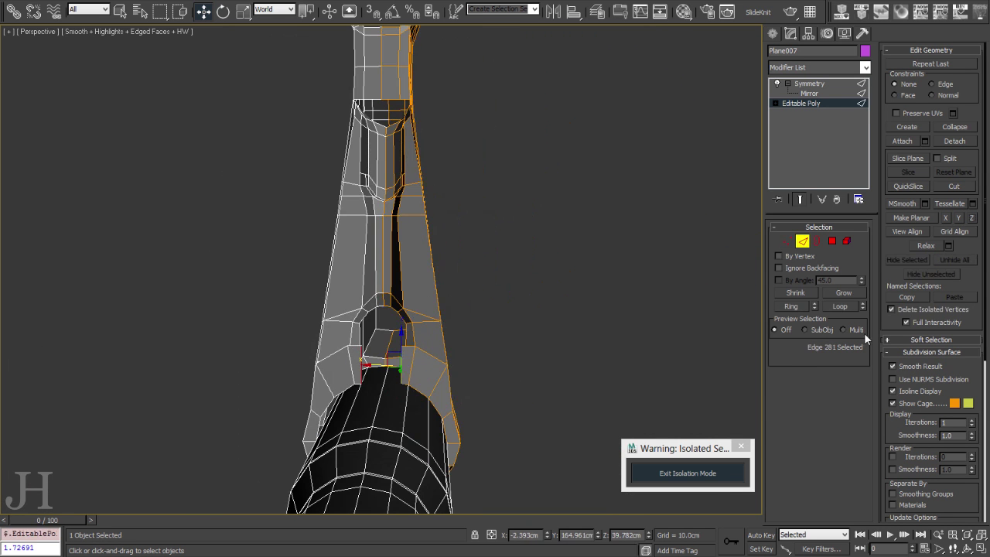
Select the opening's corner vertices and move them with Constraints set to Edge.
left_click(448, 323)
mouse_move(548, 539)
middle_mouse_down("alt")
mouse_move(448, 323)
mouse_move(501, 342)
mouse_move(495, 279)
middle_mouse_up("alt")
key("w")
scroll(520, 325, "up", 5)
left_click(559, 294, "ctrl")
left_click(931, 84)
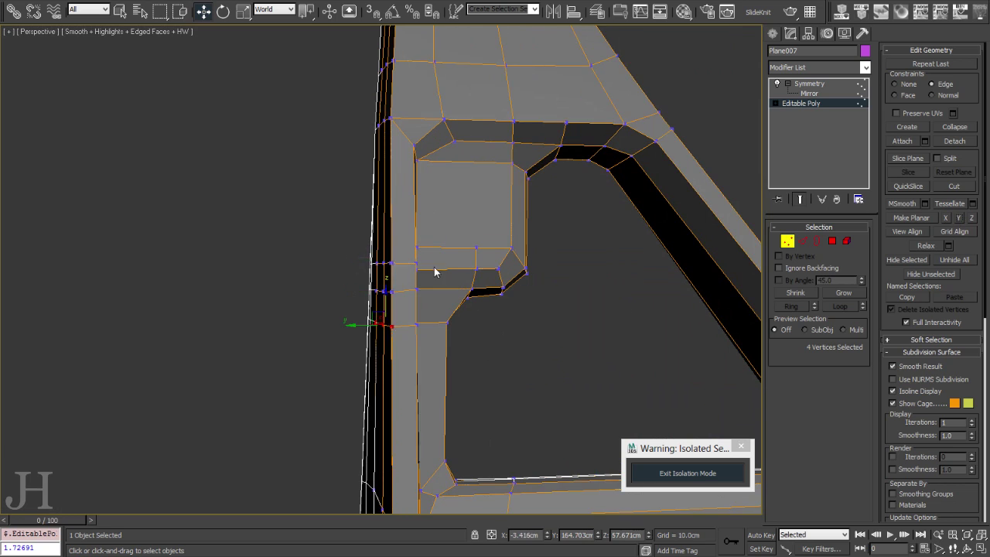
Exit Isolation Mode to show the sight with the barrel and rifle.
key("alt+q")
mouse_move(404, 273)
middle_mouse_down("alt")
mouse_move(533, 263)
mouse_move(451, 142)
mouse_move(502, 394)
mouse_move(481, 431)
middle_mouse_up("alt")
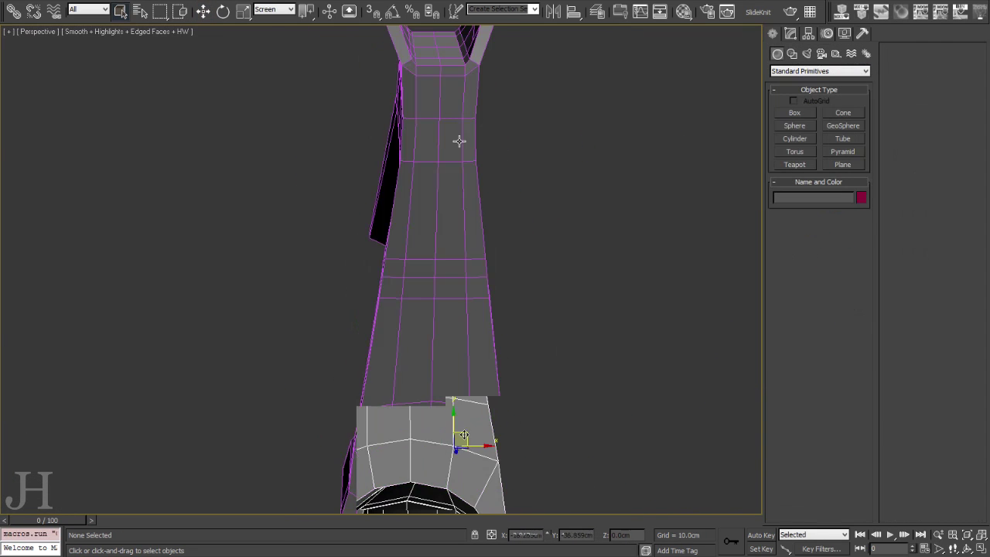
key("alt+w")
Select Plane007's Editable Poly below Symmetry and pick a mount-block vertex.
left_click(505, 183)
key("alt+w")
middle_click_drag(599, 460, 628, 355, "alt")
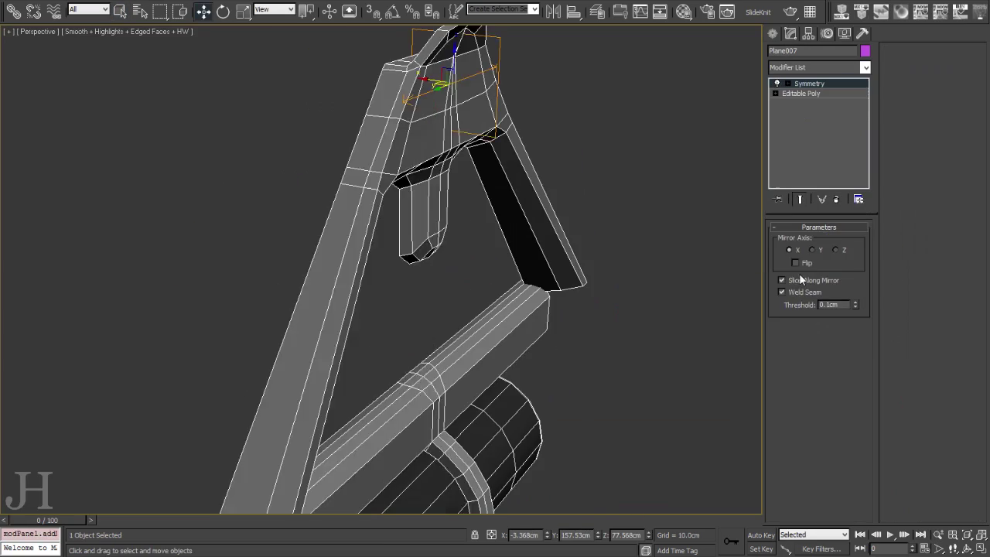
left_click(804, 93)
key("1")
middle_click_drag(692, 263, 541, 347, "alt")
scroll(502, 435, "up", 3)
mouse_move(501, 436)
middle_mouse_down("alt")
mouse_move(569, 405)
mouse_move(509, 419)
middle_mouse_up("alt")
mouse_move(447, 403)
middle_mouse_down("alt")
mouse_move(533, 364)
mouse_move(465, 349)
middle_mouse_up("alt")
left_click(532, 364)
Cut new edges into the mount block in the Left wireframe view.
key("l")
key("F3")
scroll(457, 367, "up", 3)
key("alt+c")
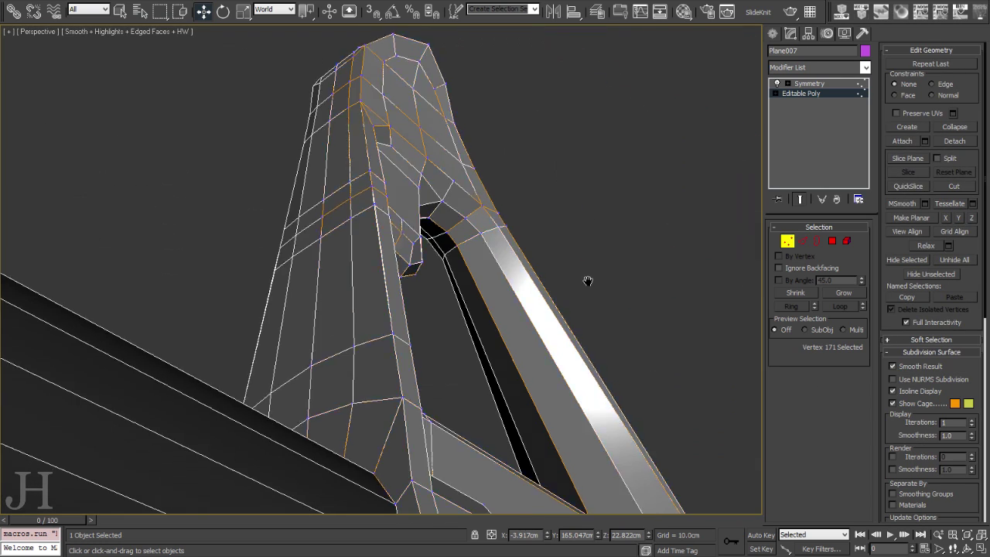
Move the lower block's vertices in the Left view to trace the reference.
middle_click_drag(587, 281, 587, 282)
scroll(420, 89, "down", 2)
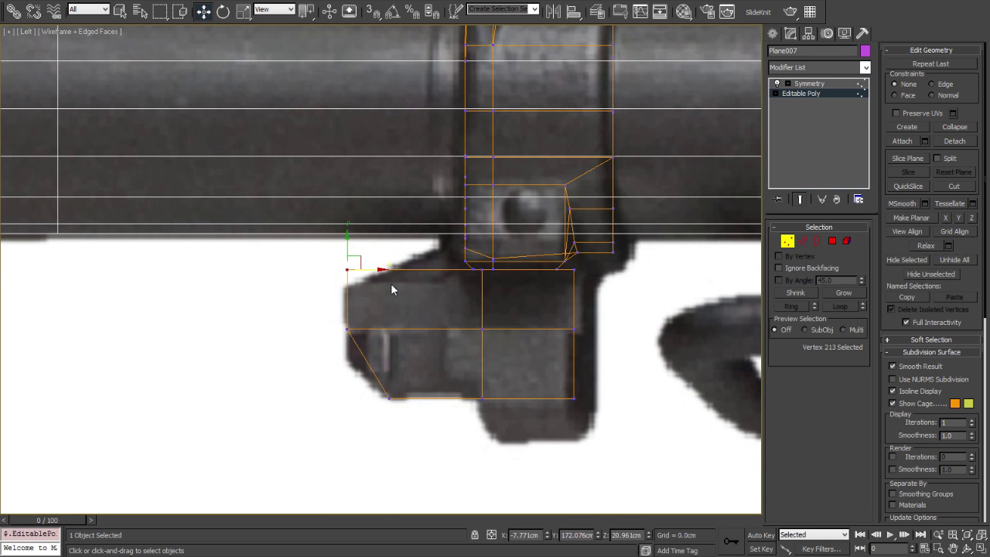
key("p")
mouse_move(541, 285)
middle_mouse_down("alt")
mouse_move(566, 271)
mouse_move(561, 283)
middle_mouse_up("alt")
right_click(572, 251)
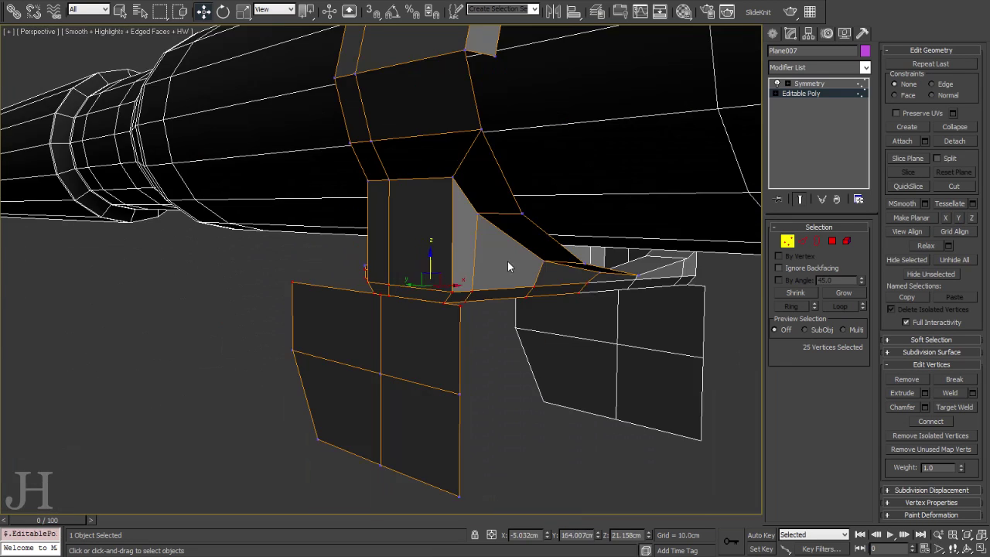
Select the elements around the block's end for extrusion.
middle_click_drag(508, 267, 456, 259, "alt")
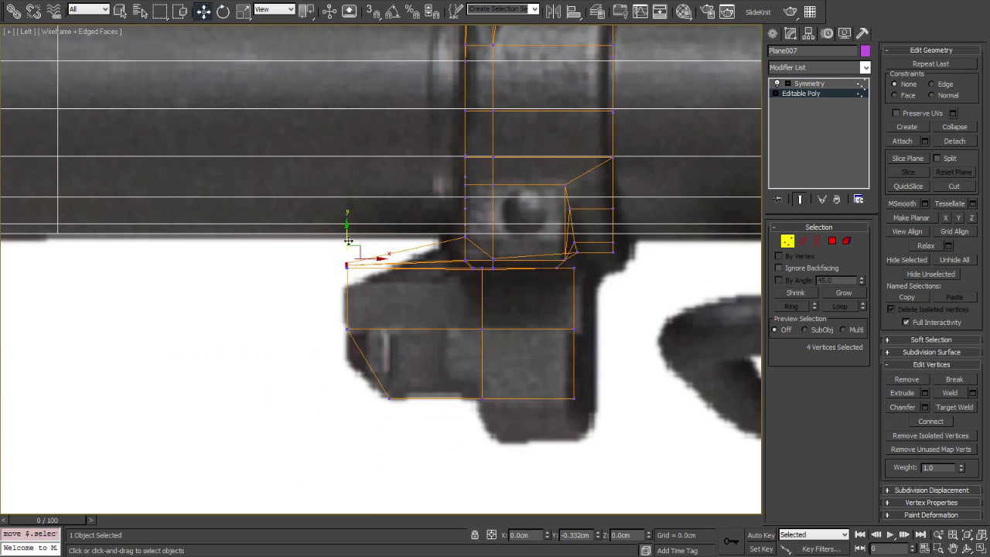
key("p")
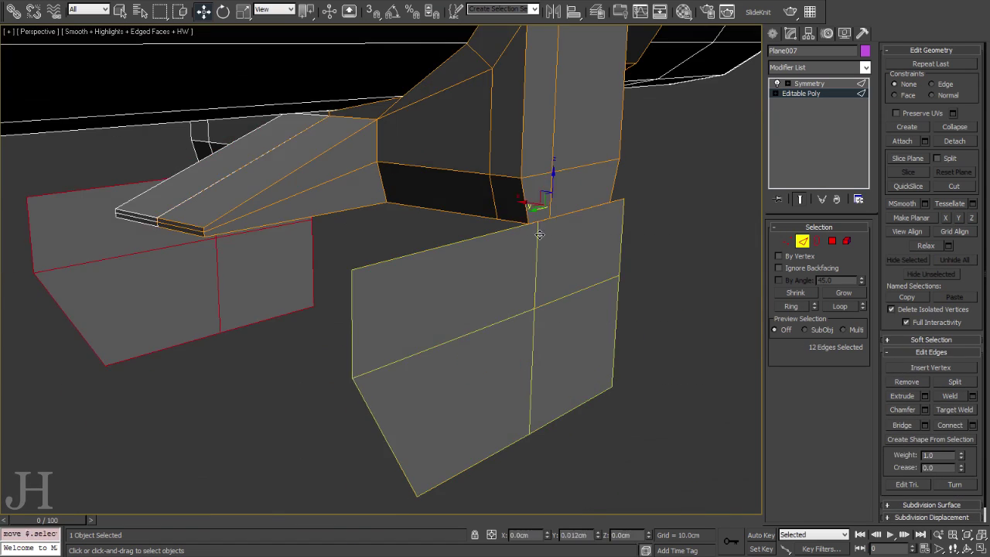
middle_click_drag(539, 234, 529, 224, "alt")
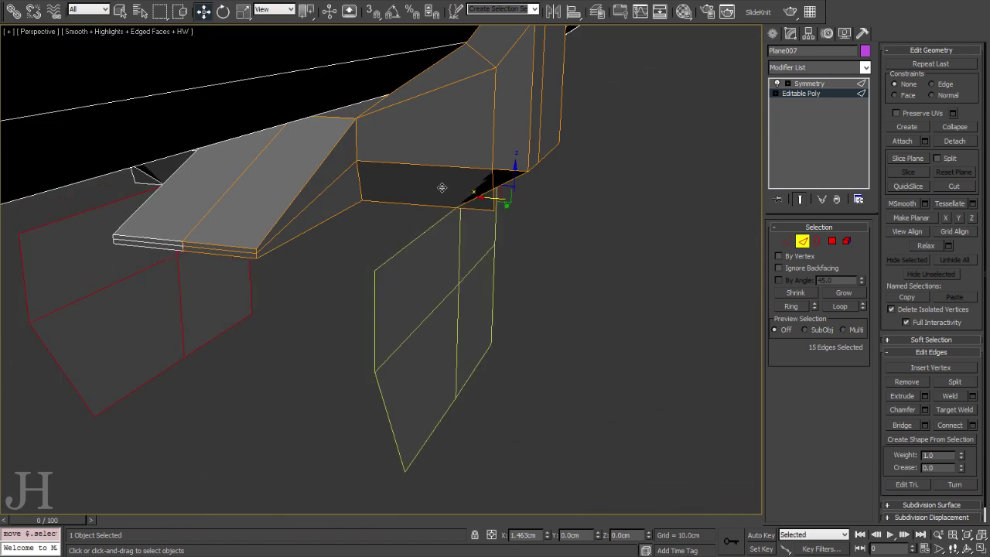
key("1")
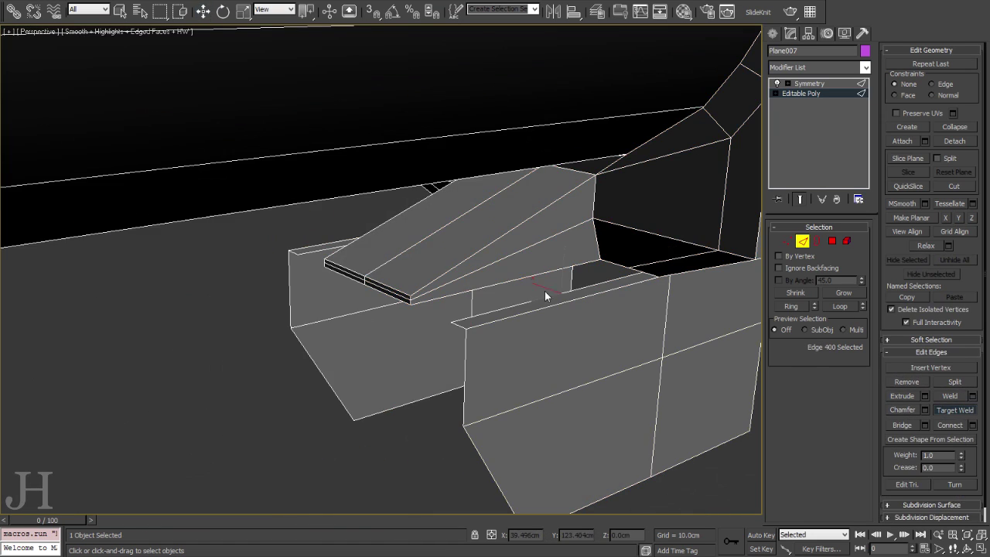
mouse_move(546, 268)
middle_mouse_down("alt")
mouse_move(542, 232)
mouse_move(515, 214)
middle_mouse_up("alt")
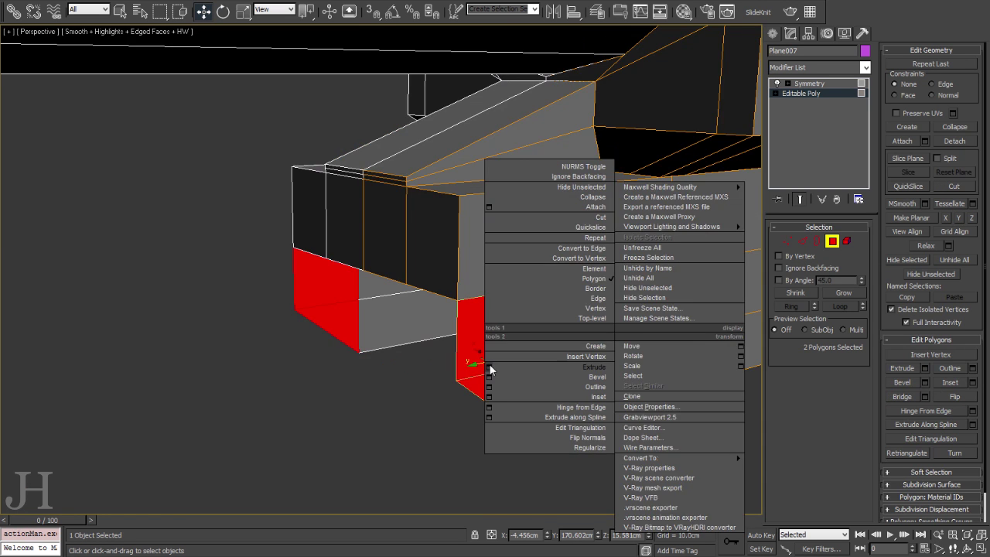
Extrude the mount block's two end faces outward by 2.696cm.
left_click(489, 363)
left_click_drag(499, 364, 490, 367)
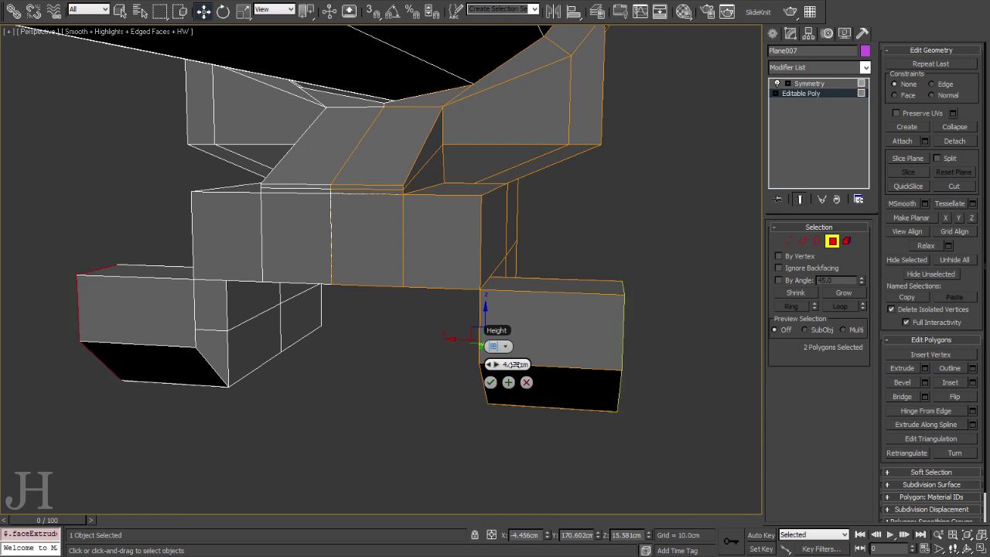
mouse_move(438, 365)
middle_mouse_down("alt")
mouse_move(389, 258)
mouse_move(543, 329)
mouse_move(442, 316)
mouse_move(435, 330)
middle_mouse_up("alt")
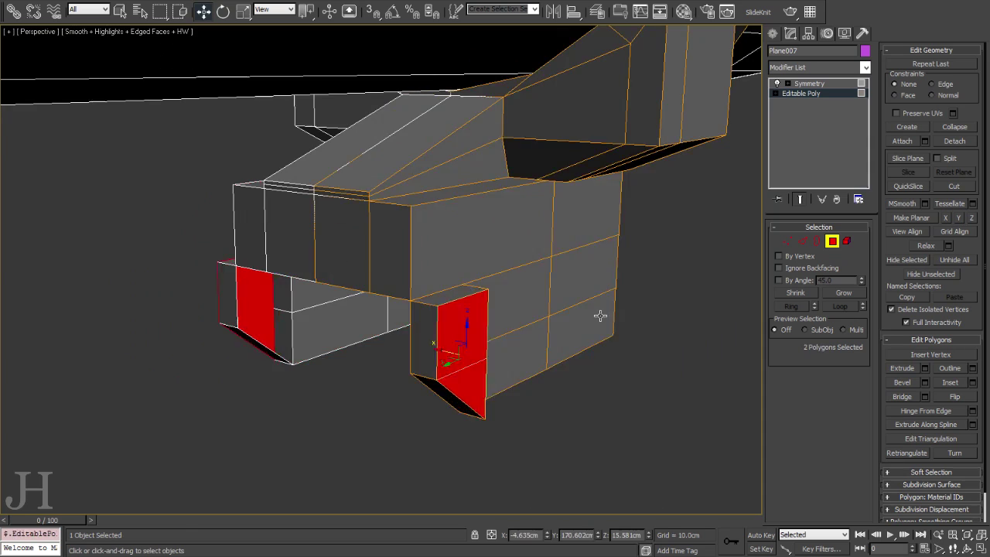
Compare the lower block with the side reference and select a face and vertex on it.
key("l")
key("p")
key("2")
mouse_move(486, 380)
middle_mouse_down("alt")
mouse_move(646, 438)
mouse_move(596, 394)
middle_mouse_up("alt")
key("4")
left_click(519, 333)
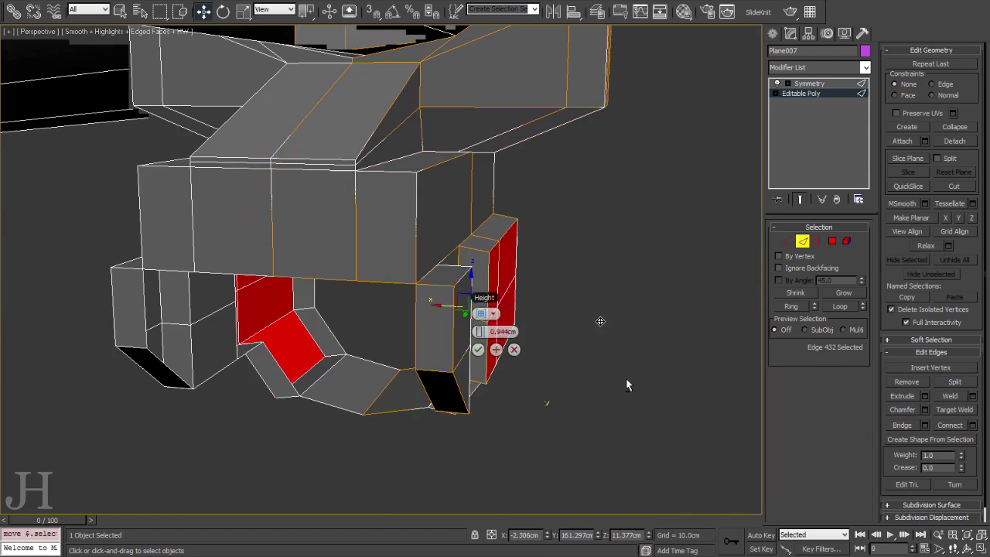
key("l")
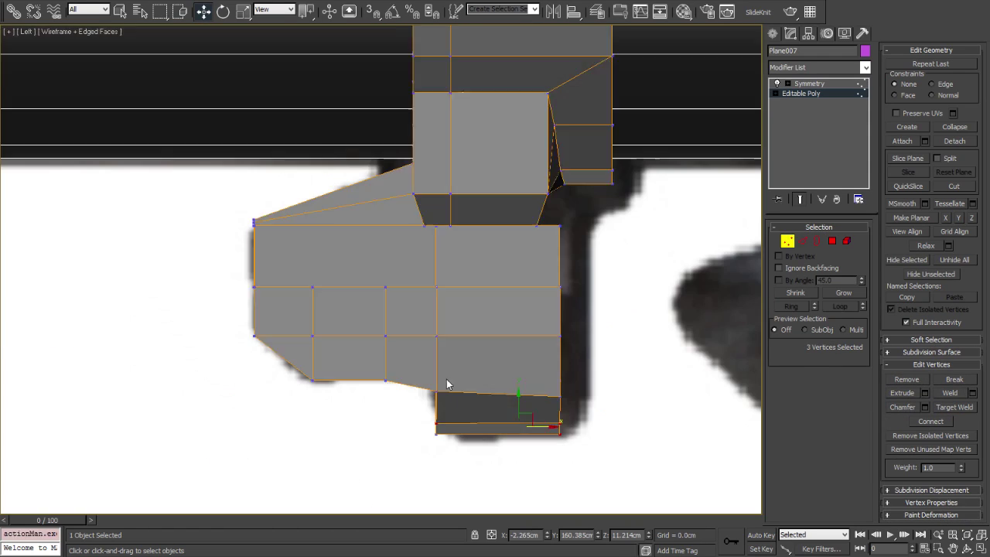
key("p")
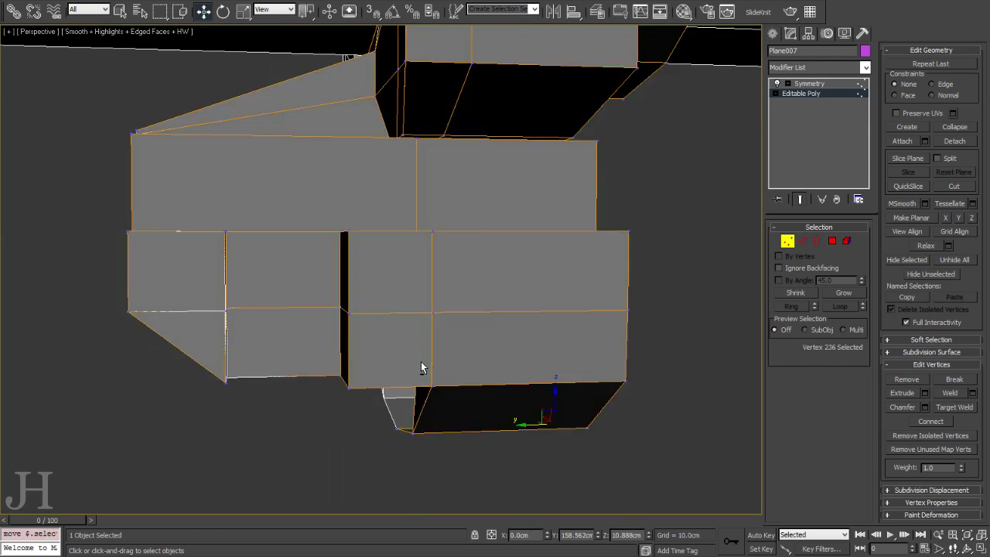
middle_click_drag(596, 468, 404, 442, "alt")
left_click(485, 382)
middle_click_drag(485, 382, 409, 375, "alt")
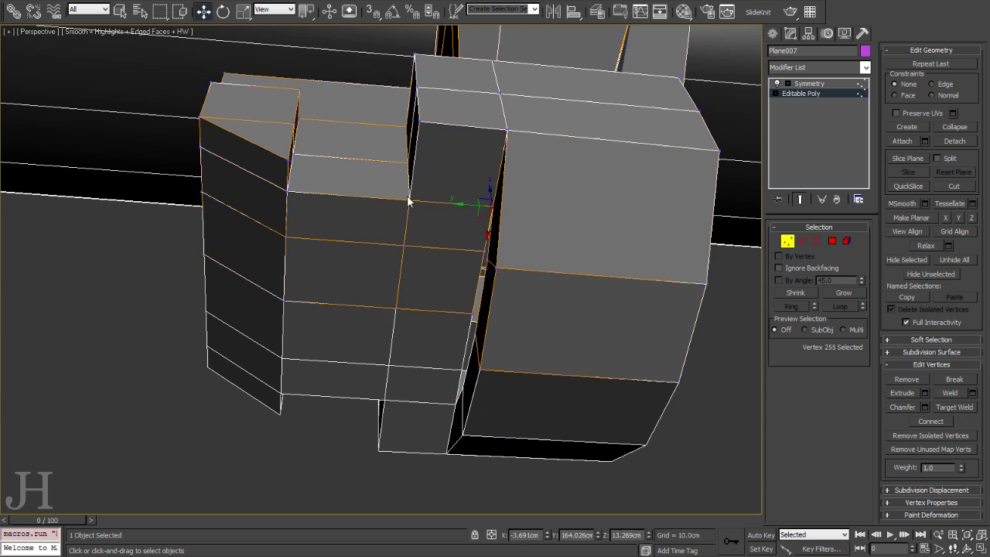
mouse_move(472, 311)
middle_mouse_down("alt")
mouse_move(466, 369)
mouse_move(256, 436)
middle_mouse_up("alt")
Frame the lower block and prepare its edges for shaping the curved lower loop.
key("l")
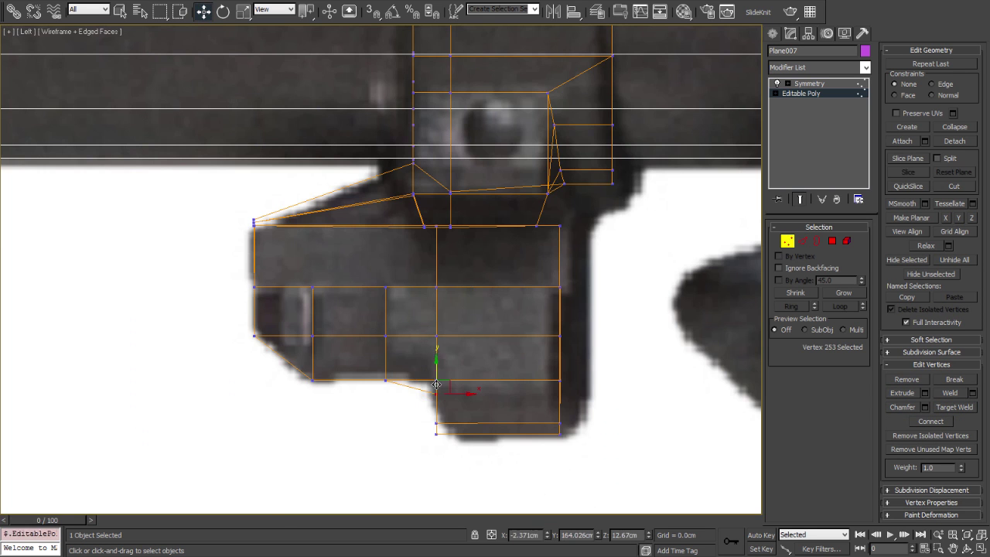
key("p")
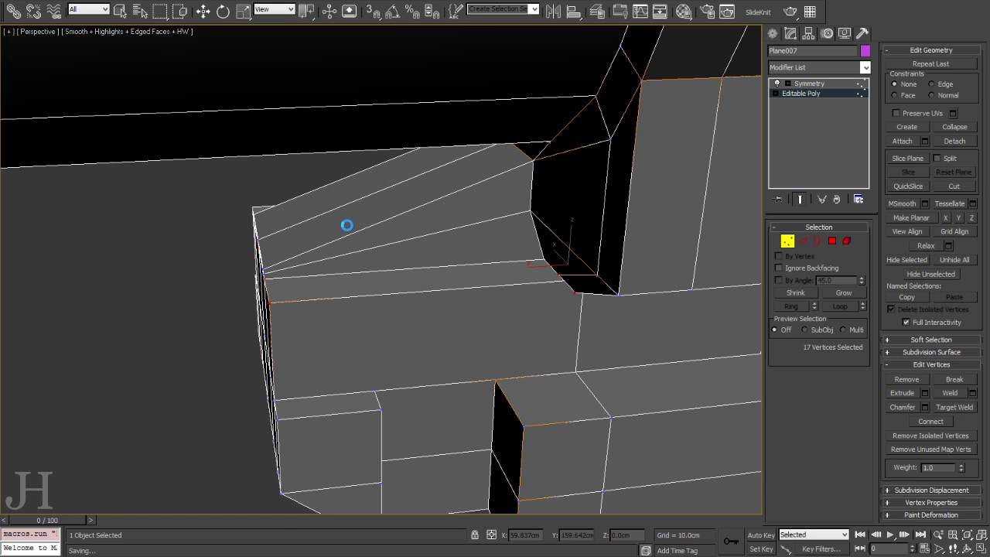
key("z")
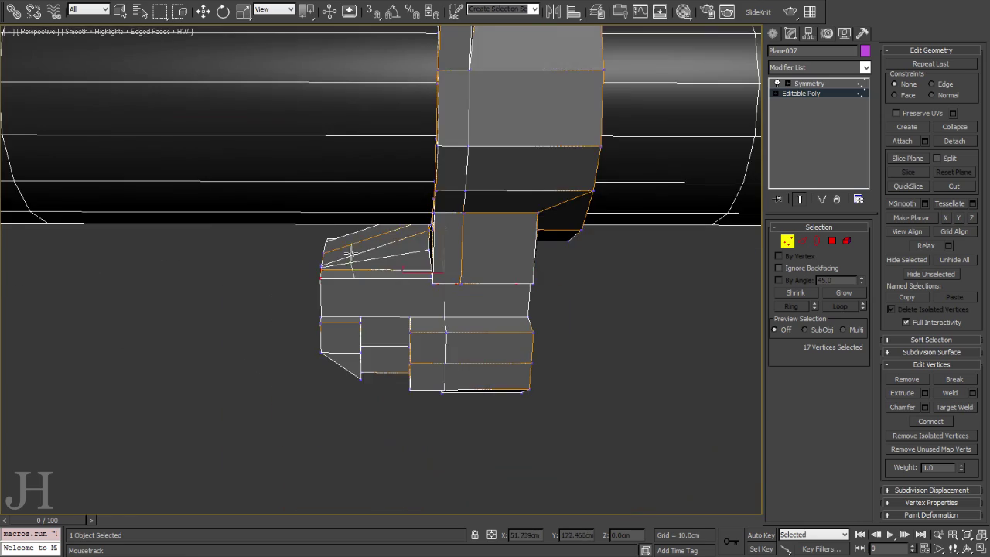
scroll(412, 300, "up", 5)
mouse_move(412, 300)
middle_mouse_down("alt")
mouse_move(304, 258)
mouse_move(360, 325)
middle_mouse_up("alt")
key("2")
key("F3")
key("F3")
mouse_move(317, 200)
middle_mouse_down("alt")
mouse_move(391, 276)
mouse_move(374, 254)
mouse_move(327, 311)
mouse_move(353, 291)
mouse_move(315, 292)
mouse_move(305, 311)
mouse_move(361, 309)
middle_mouse_up("alt")
key("F3")
key("F3")
key("1")
key("2")
middle_click_drag(408, 334, 360, 268, "alt")
key("w")
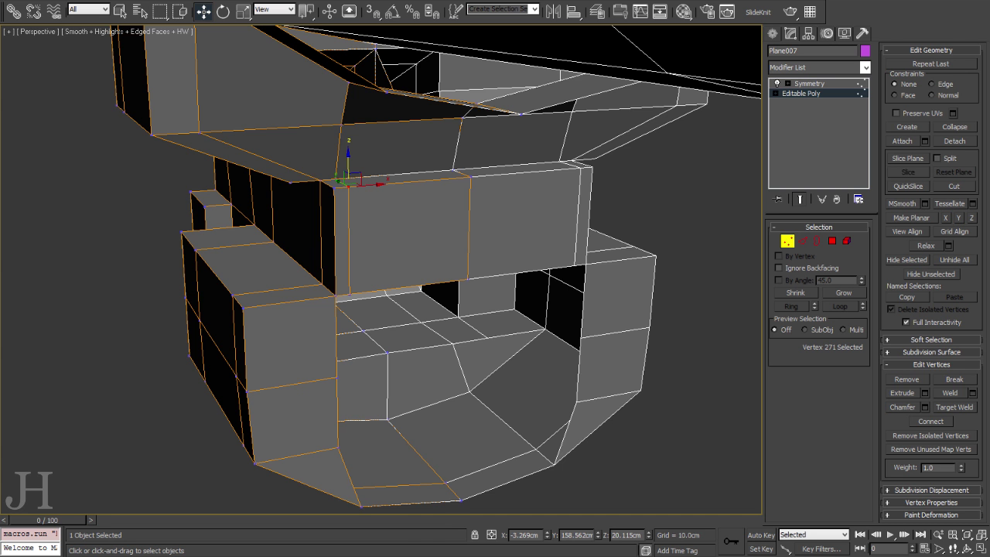
middle_click_drag(340, 356, 278, 428, "alt")
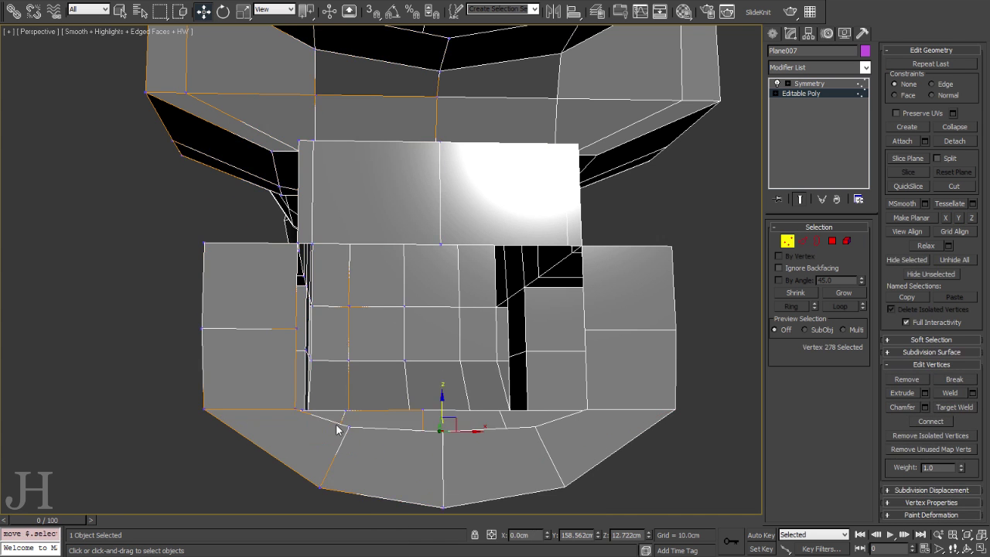
Select an edge along the lower block's bottom curve, then work on its vertices.
key("2")
left_click(316, 310)
key("1")
mouse_move(449, 296)
middle_mouse_down("alt")
mouse_move(289, 426)
mouse_move(334, 348)
mouse_move(420, 320)
middle_mouse_up("alt")
right_click(419, 320)
key("Escape")
Align the two corner vertices of the lower block against the side reference.
middle_click_drag(336, 391, 364, 357, "alt")
key("l")
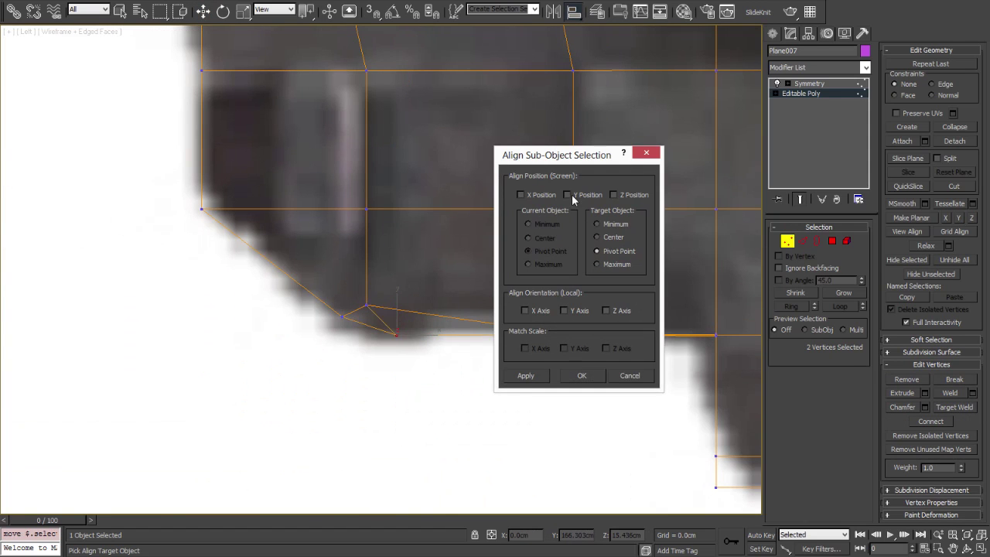
key("p")
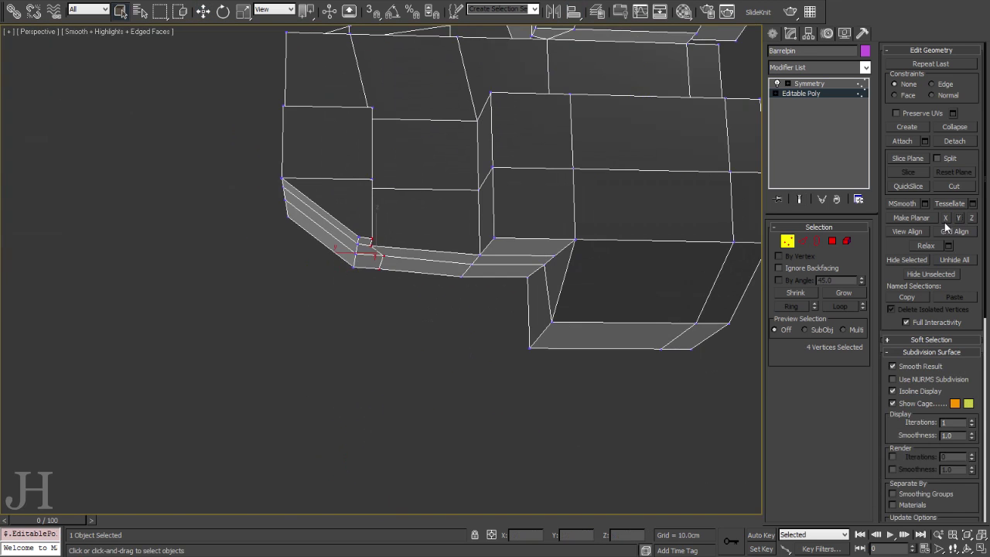
key("p")
middle_click_drag(572, 415, 302, 246, "alt")
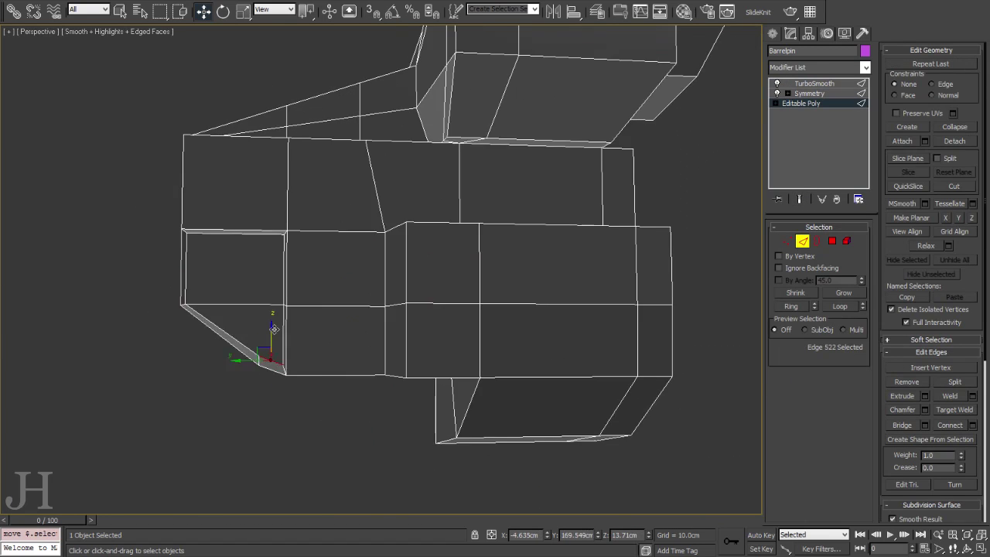
Pick the notch vertex on the mount side and cut a first new edge there.
middle_click_drag(625, 382, 364, 243, "alt")
left_click(325, 291)
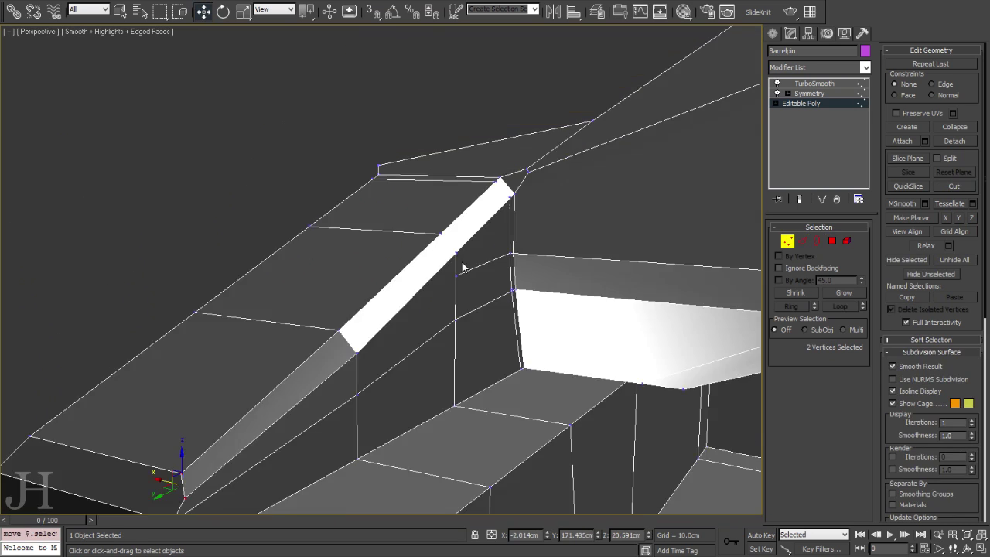
mouse_move(463, 266)
middle_mouse_down("alt")
mouse_move(493, 210)
mouse_move(464, 360)
middle_mouse_up("alt")
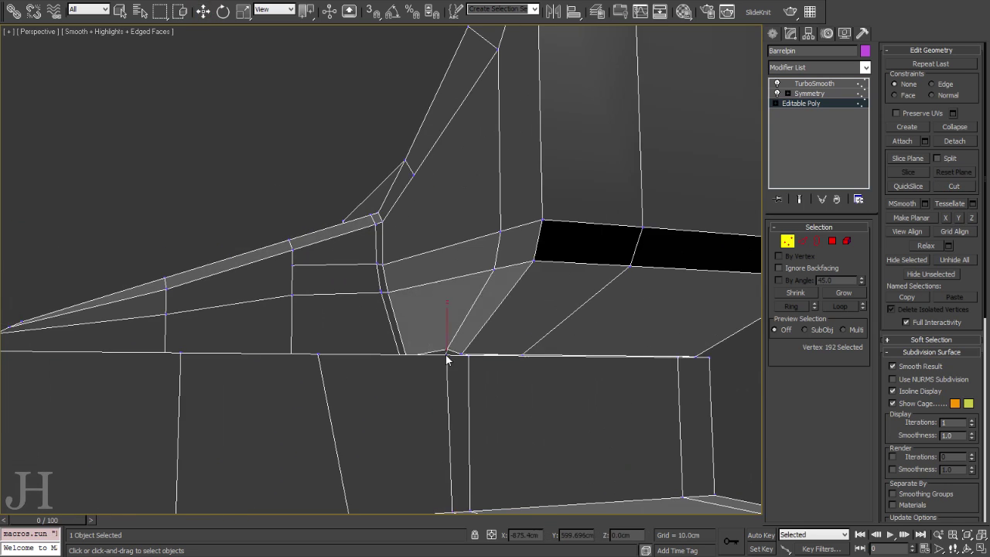
left_click(462, 358)
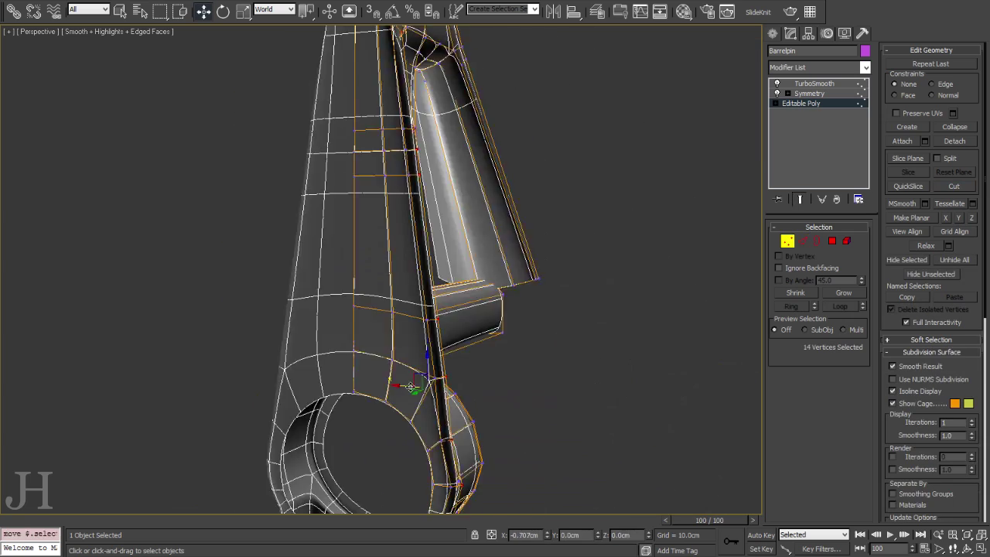
key("alt+c")
scroll(286, 306, "up", 5)
right_click(286, 306)
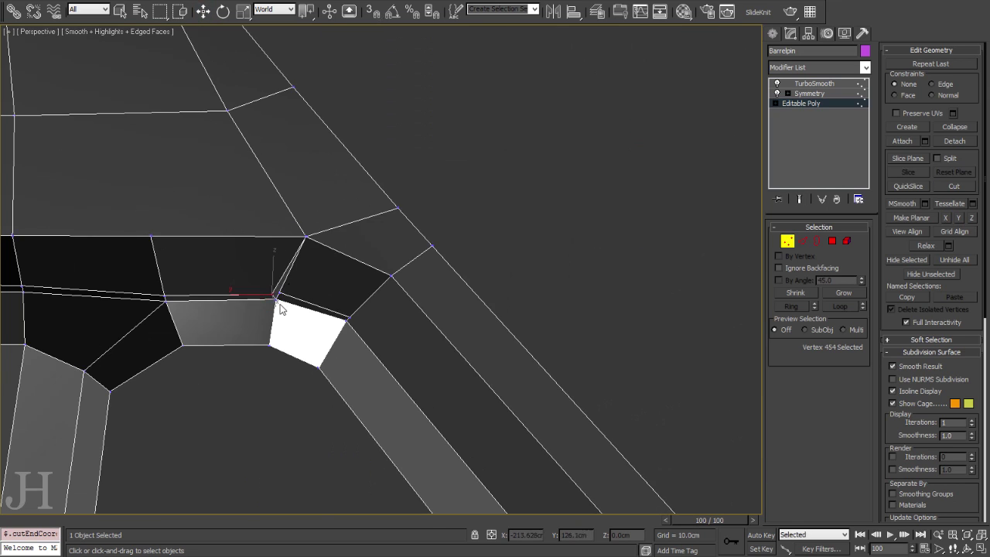
scroll(278, 291, "down", 5)
mouse_move(371, 227)
middle_mouse_down("alt")
mouse_move(585, 198)
mouse_move(564, 241)
mouse_move(320, 261)
middle_mouse_up("alt")
Cut additional edges into the notch with edge-constrained sliding enabled.
key("alt+c")
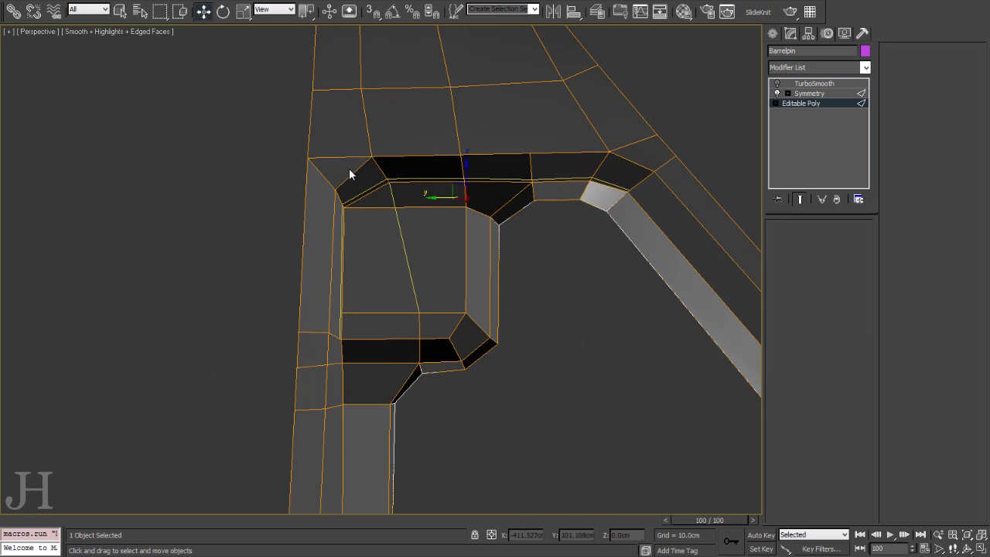
scroll(348, 202, "up", 3)
key("shift+x")
mouse_move(347, 204)
middle_mouse_down("alt")
mouse_move(391, 177)
mouse_move(348, 168)
mouse_move(313, 118)
middle_mouse_up("alt")
left_click(337, 168)
key("w")
key("shift+x")
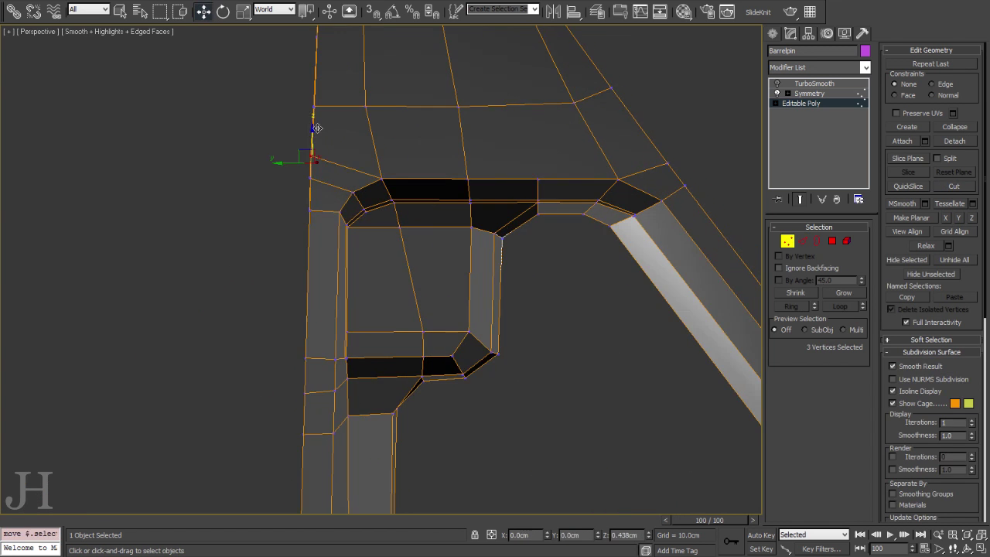
Select and reposition vertices by the new cuts to round out the octagonal loop.
left_click(308, 185, "ctrl")
mouse_move(308, 186)
middle_mouse_down("alt")
mouse_move(286, 211)
mouse_move(453, 214)
middle_mouse_up("alt")
scroll(475, 283, "up", 5)
left_click(475, 283)
middle_click_drag(475, 283, 409, 206, "alt")
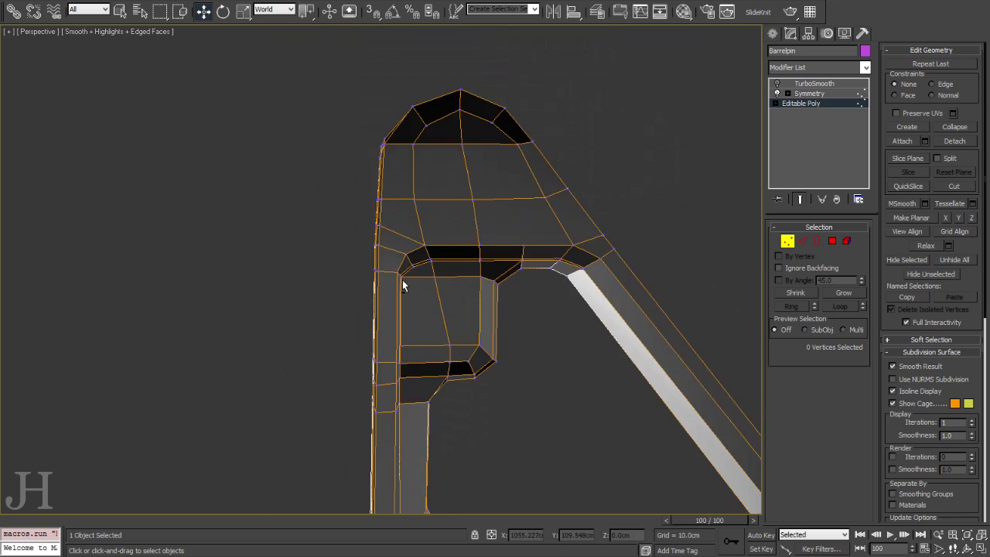
scroll(409, 206, "down", 5)
scroll(368, 175, "up", 5)
middle_click_drag(463, 286, 448, 376, "alt")
left_click(345, 376)
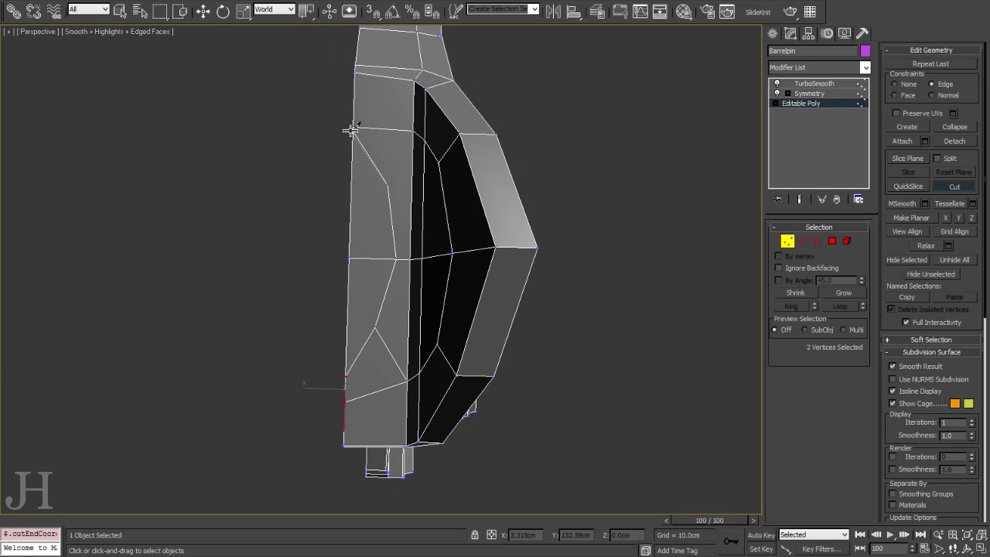
mouse_move(368, 214)
middle_mouse_down("alt")
mouse_move(600, 164)
mouse_move(458, 262)
mouse_move(484, 258)
mouse_move(506, 335)
mouse_move(537, 249)
mouse_move(473, 290)
middle_mouse_up("alt")
Select the two central faces of the octagonal loop on the mount's side.
key("2")
key("1")
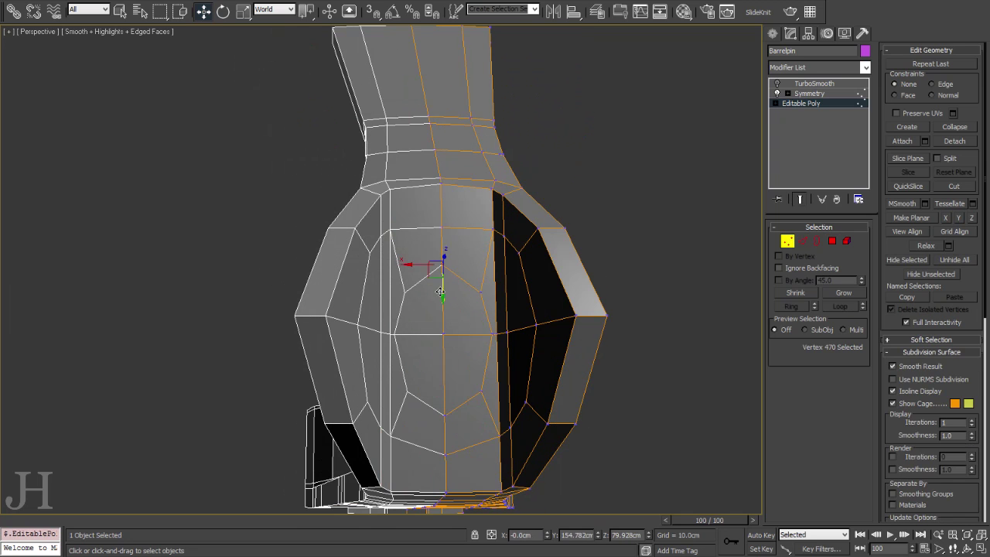
key("4")
middle_click_drag(447, 410, 428, 331)
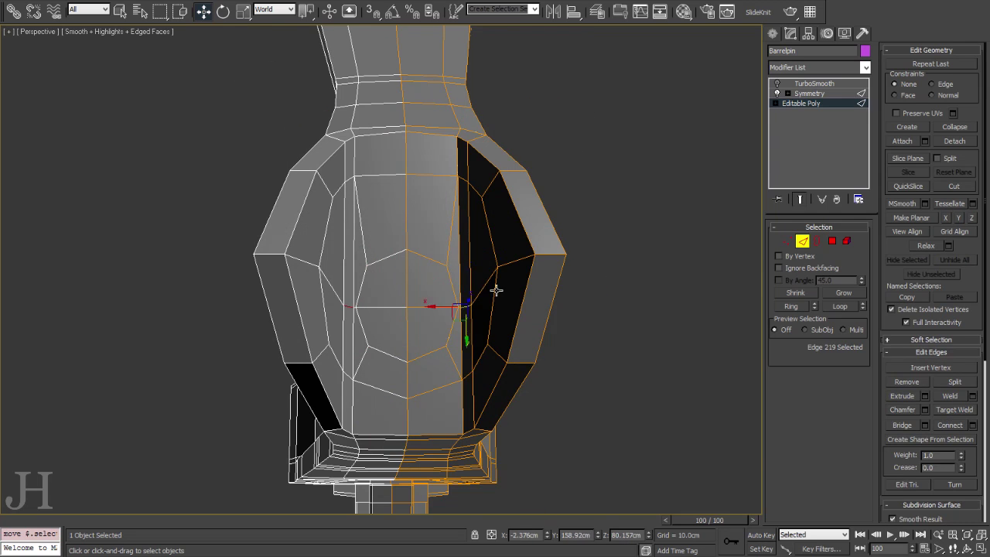
scroll(438, 269, "up", 3)
key("4")
middle_click_drag(464, 281, 402, 262, "alt")
Extrude the two faces inward to form the pin recess.
key("shift+e")
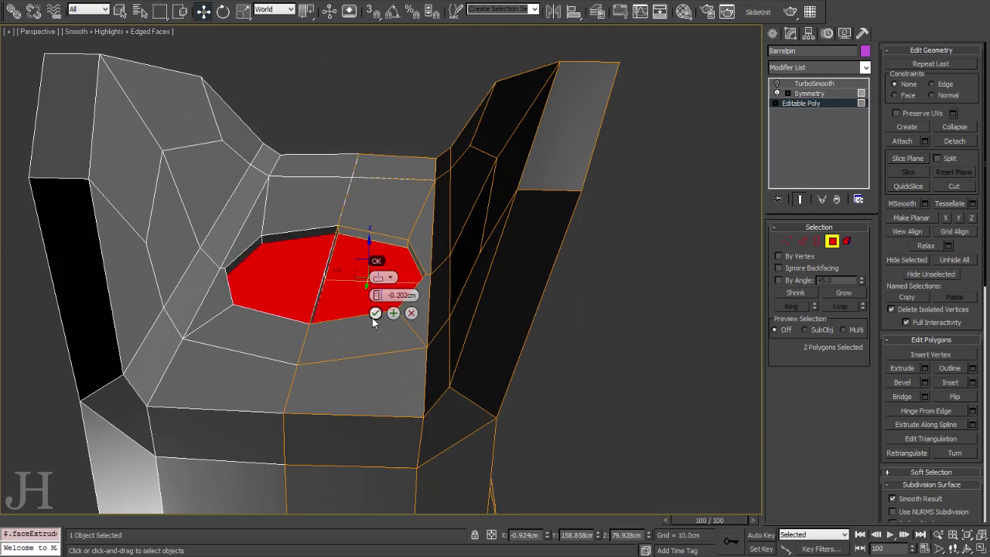
left_click(375, 312)
middle_click_drag(375, 313, 343, 305, "alt")
key("Delete")
key("F3")
scroll(342, 310, "down", 3)
key("1")
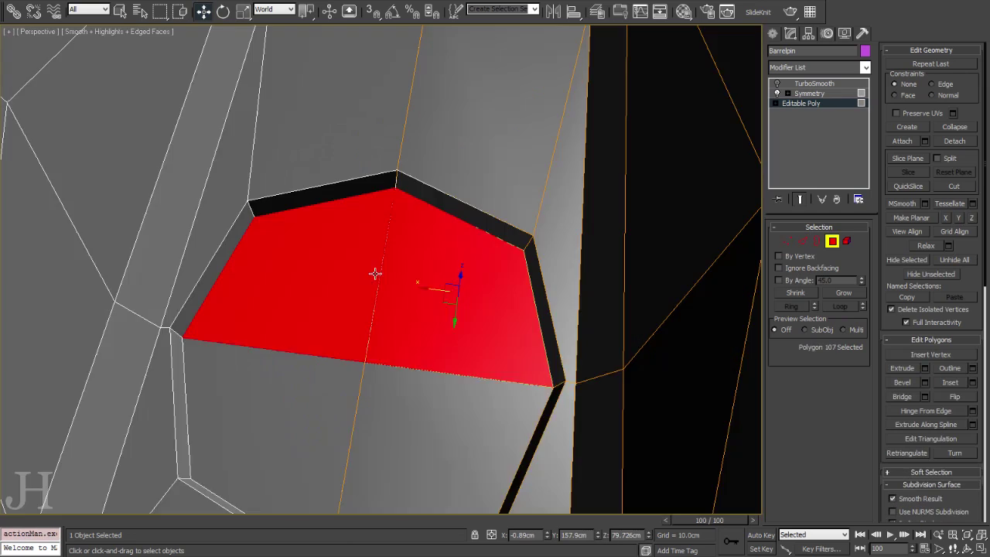
Inset the recess floor faces and select the socket rim for chamfering.
right_click(464, 294)
left_click(511, 433)
left_click(471, 309)
right_click(404, 276)
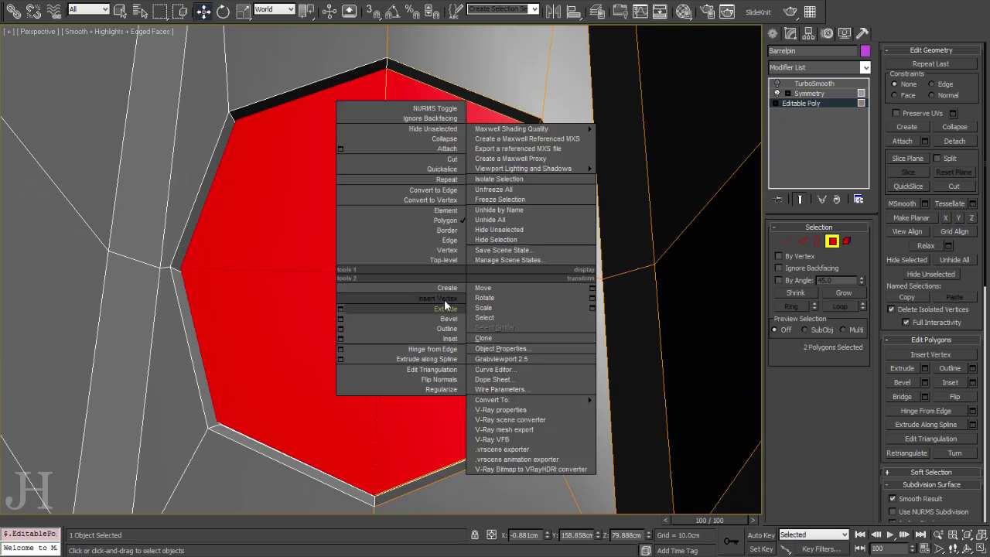
left_click(464, 232)
middle_click_drag(464, 232, 505, 248, "alt")
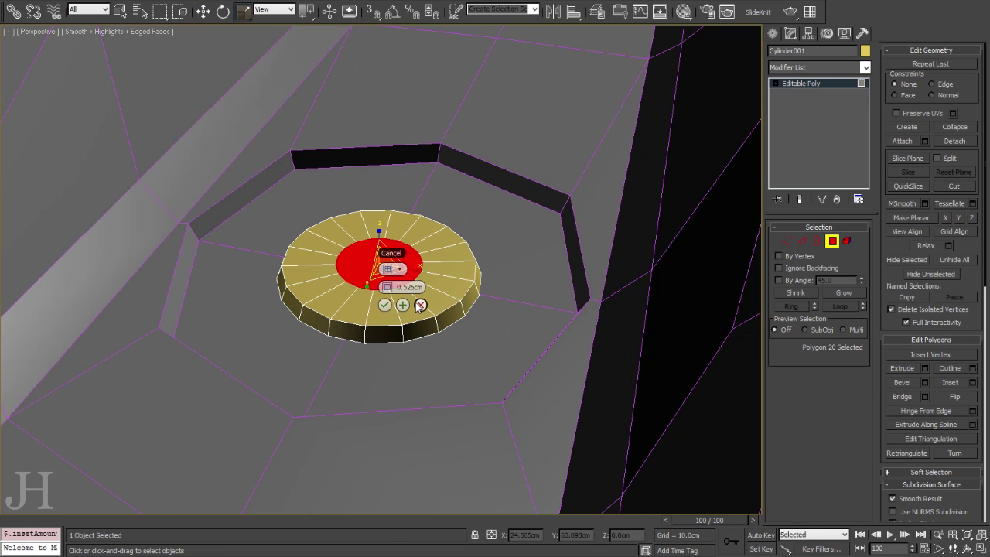
left_click(420, 306)
key("1")
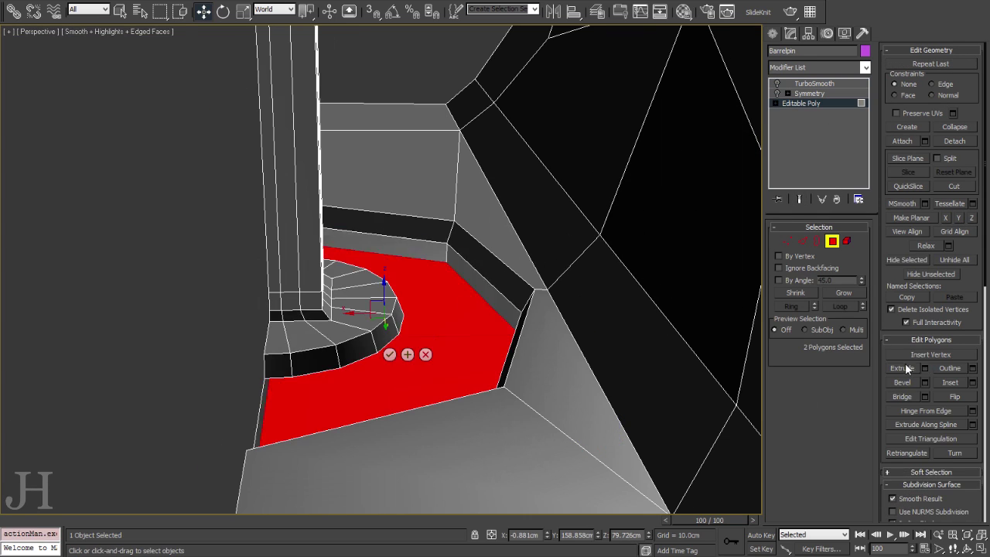
key("2")
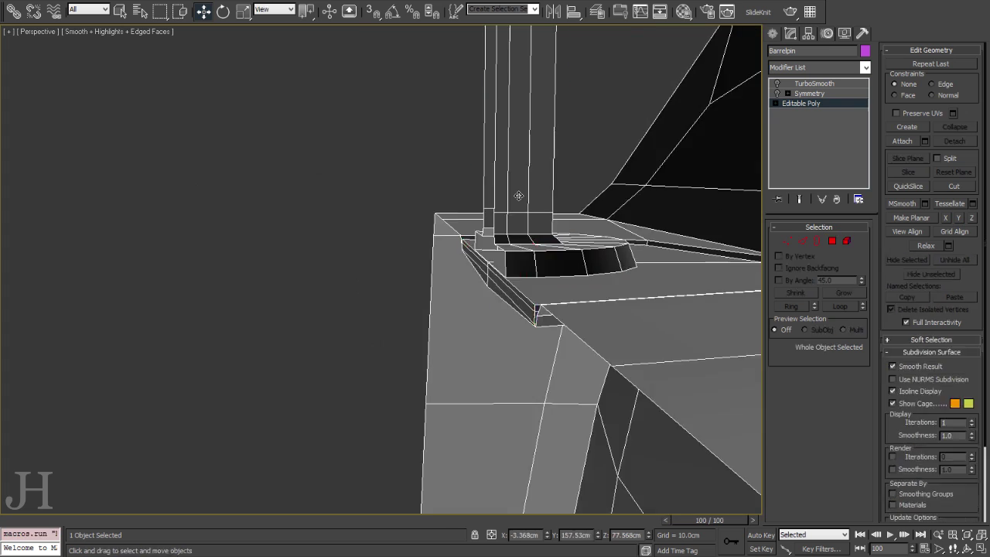
left_click_drag(409, 122, 492, 375)
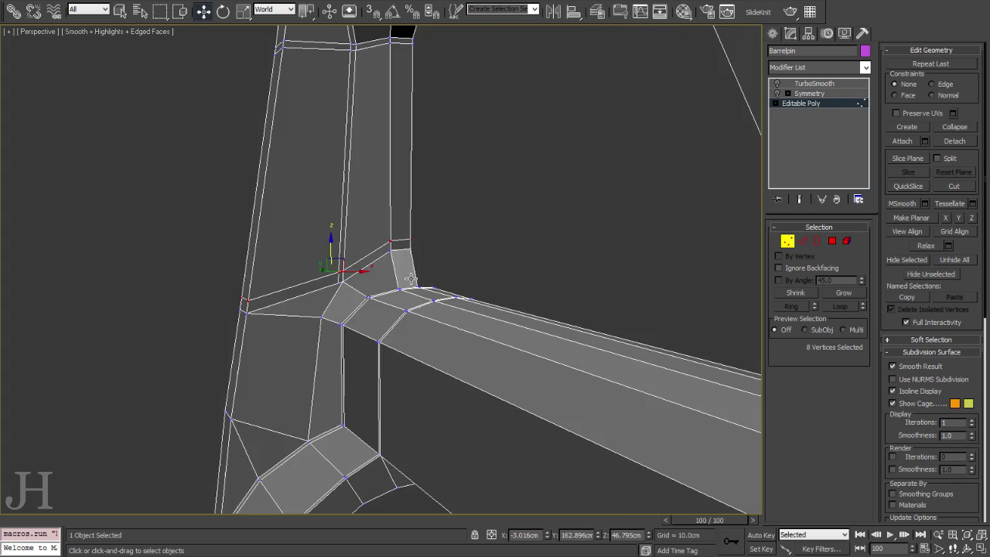
Switch to the Left view to see the model from the side.
key("l")
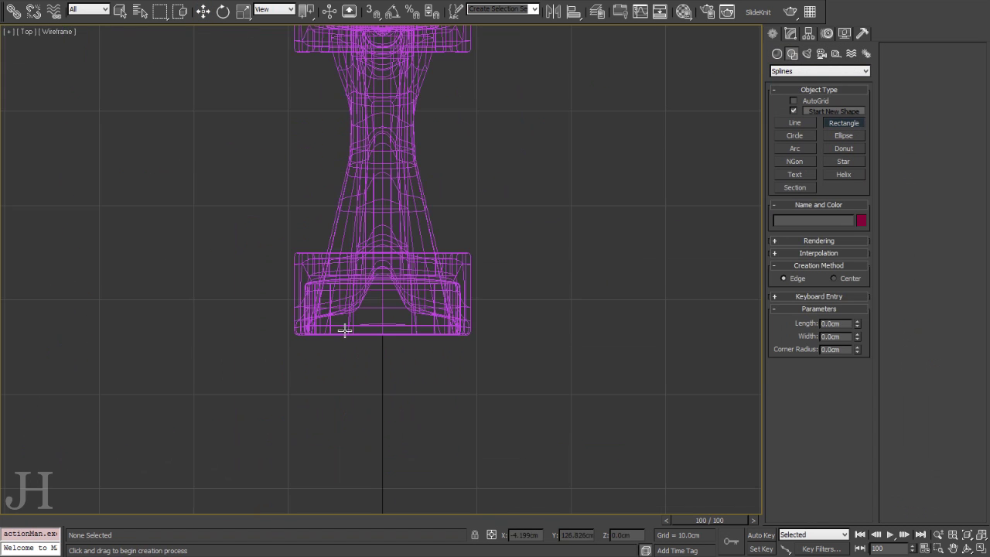
In the Front view, edit the rectangle spline's segments and vertices to shape the sling loop.
key("f")
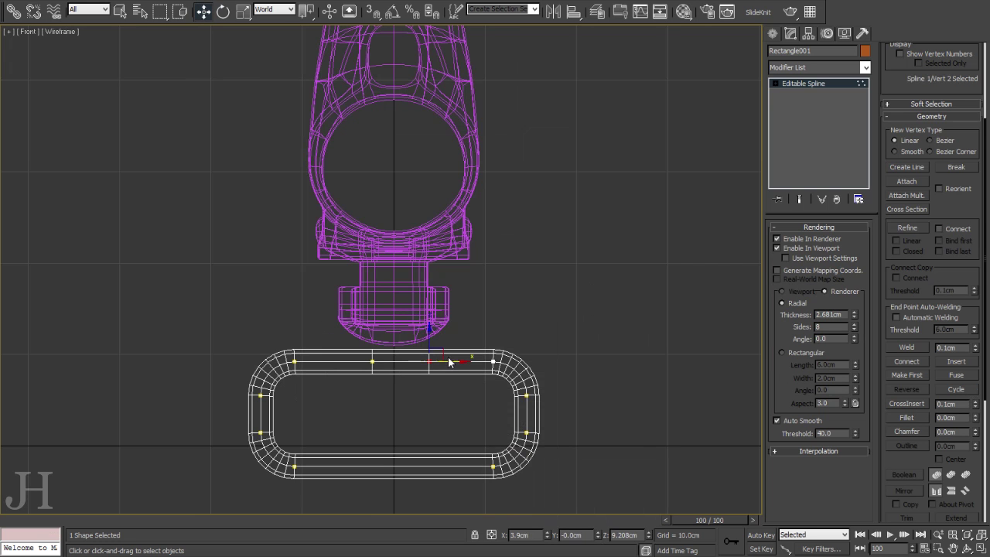
key("2")
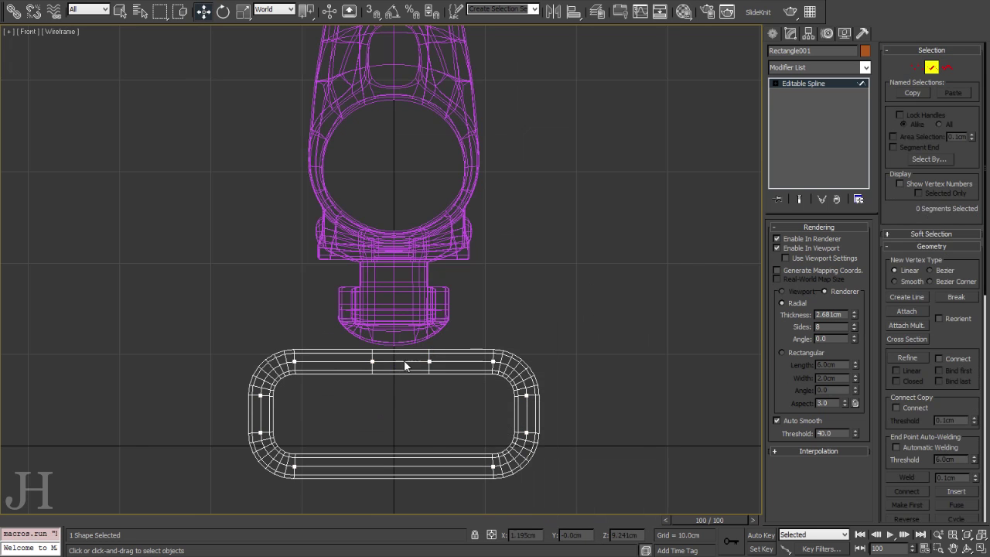
right_click(457, 360)
left_click(447, 346)
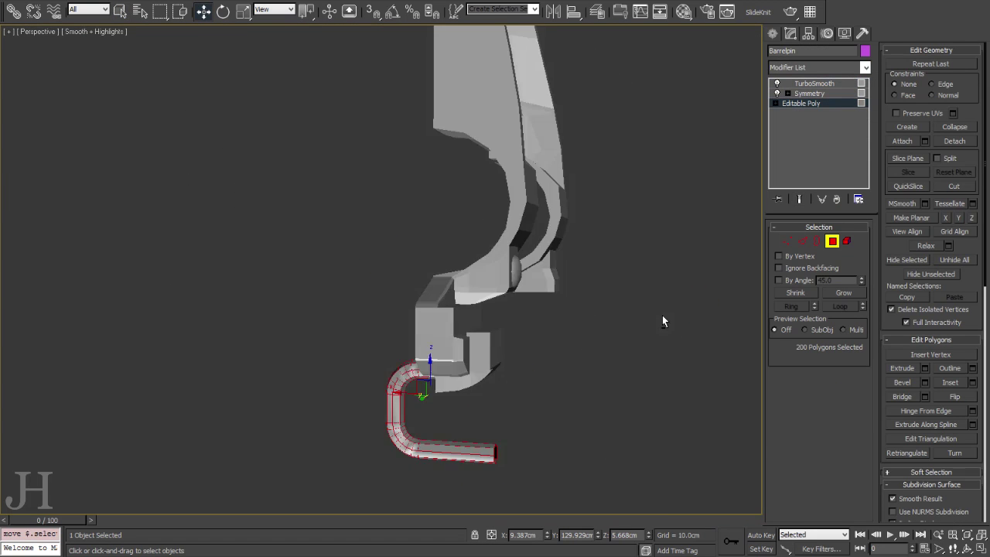
Convert the sling loop's tube-end edges to vertices and scale them at both ends.
mouse_move(442, 325)
middle_mouse_down("alt")
mouse_move(577, 310)
mouse_move(563, 362)
mouse_move(588, 344)
middle_mouse_up("alt")
scroll(589, 343, "up", 5)
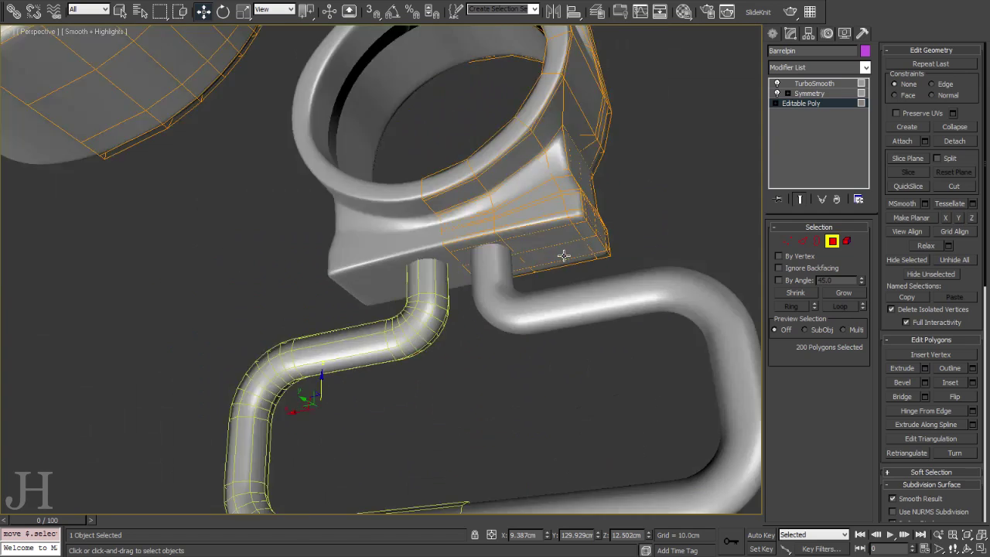
mouse_move(564, 255)
middle_mouse_down("alt")
mouse_move(636, 207)
mouse_move(401, 204)
middle_mouse_up("alt")
key("2")
right_click(401, 203)
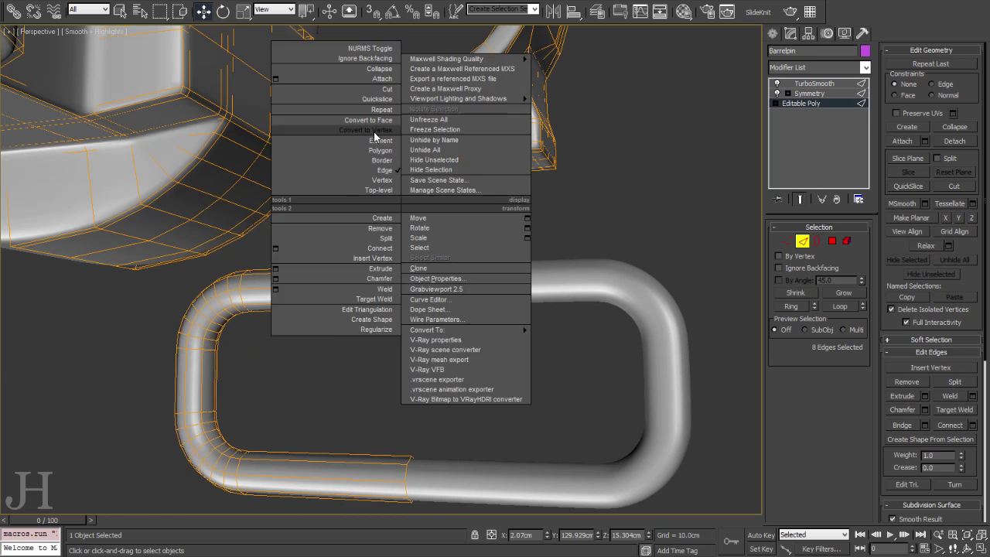
left_click(374, 132)
key("r")
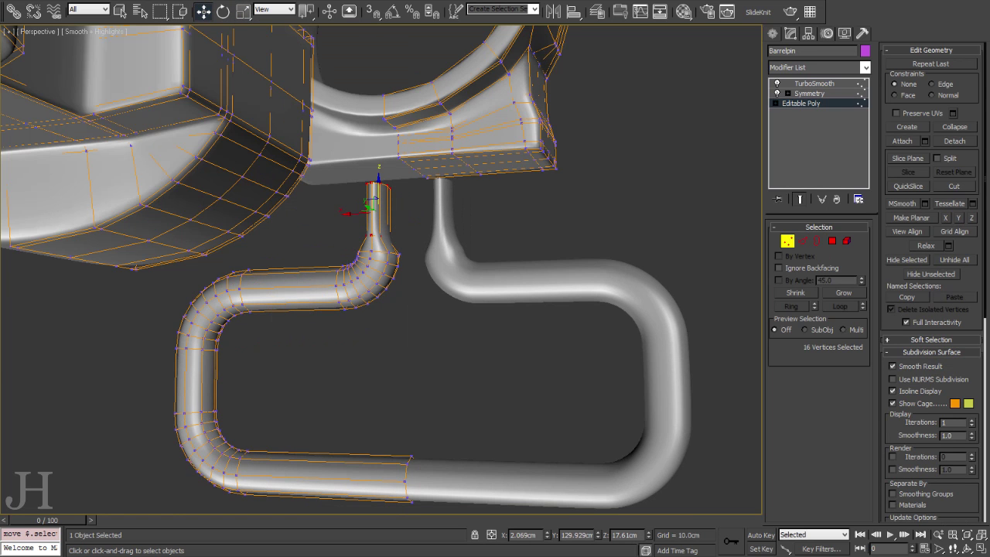
middle_click_drag(494, 250, 413, 266, "alt")
key("2")
right_click(412, 265)
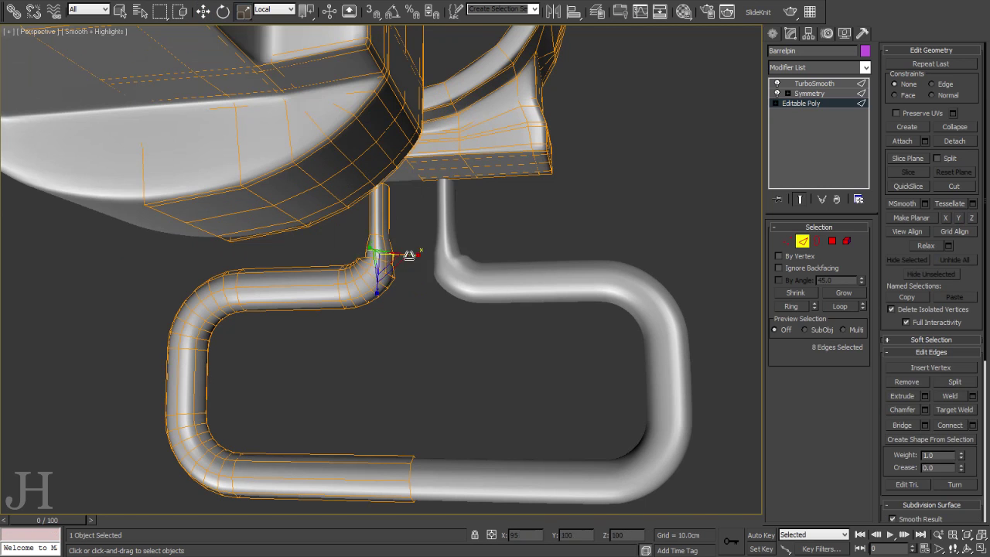
scroll(371, 292, "up", 3)
mouse_move(409, 265)
middle_mouse_down("alt")
mouse_move(475, 254)
mouse_move(579, 170)
middle_mouse_up("alt")
Extrude the mount block's underside polygons 5.069cm down toward the sling loop.
key("1")
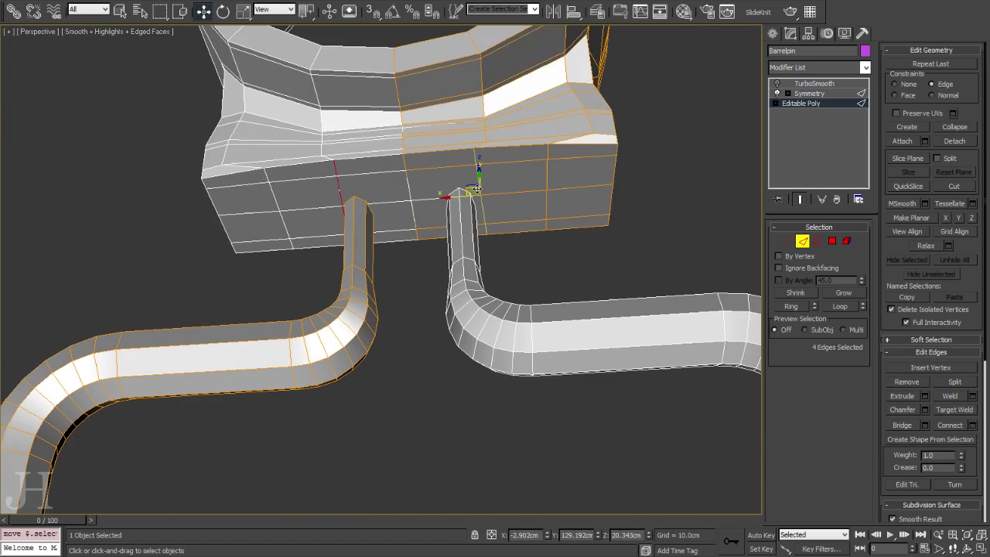
left_click(597, 121)
key("4")
middle_click_drag(570, 142, 548, 318, "alt")
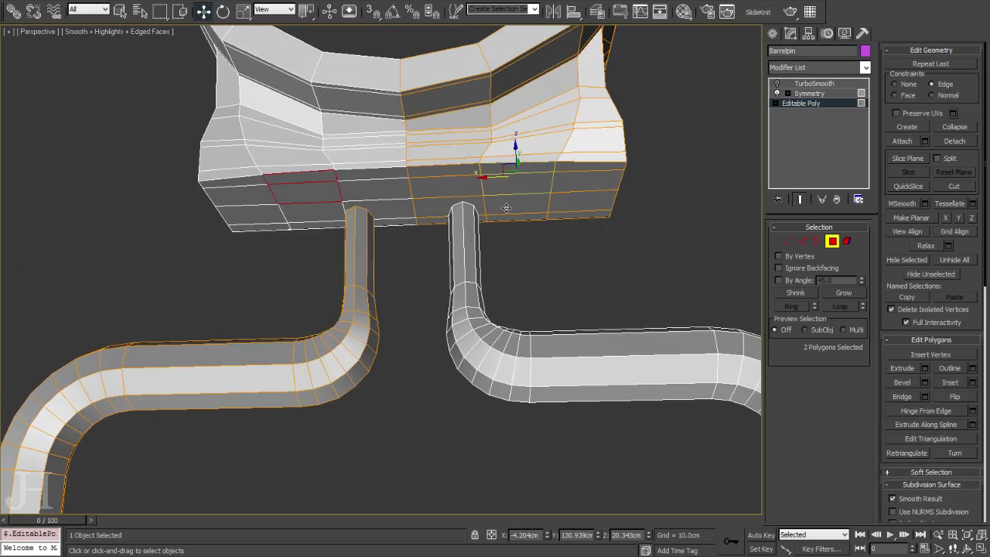
scroll(548, 318, "down", 3)
scroll(457, 219, "up", 4)
key("shift+e")
left_click(389, 233)
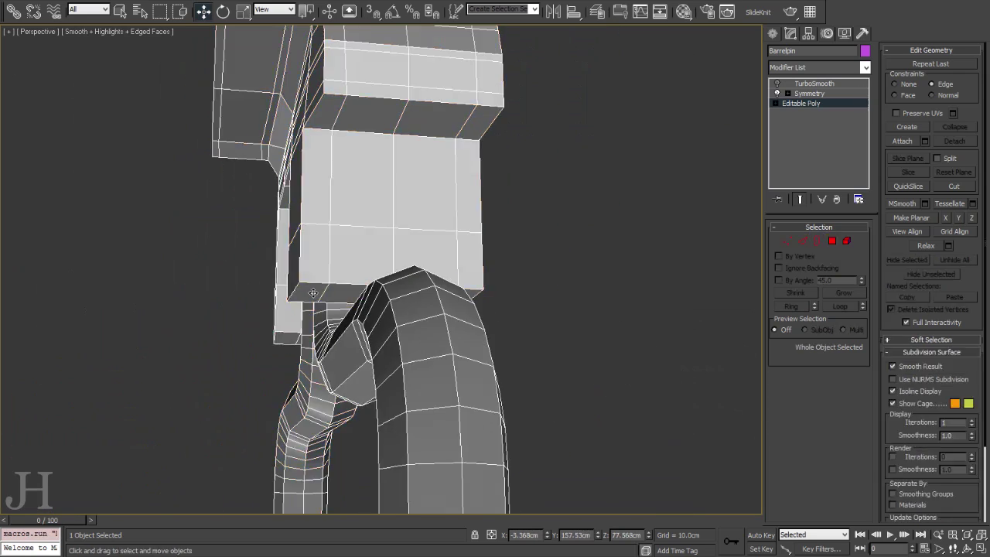
Select the vertex loop along the bottom of the new tab.
middle_click_drag(394, 216, 356, 309, "alt")
key("1")
key("l")
key("F3")
left_click_drag(209, 306, 324, 319)
left_click_drag(193, 306, 341, 340)
key("p")
key("F3")
scroll(456, 286, "up", 2)
middle_click_drag(456, 287, 673, 310, "alt")
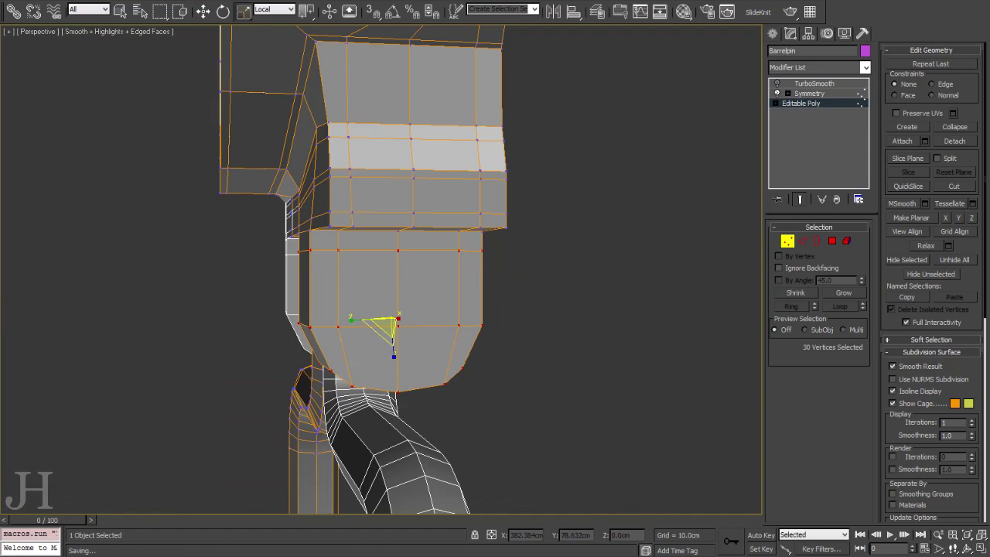
mouse_move(418, 295)
middle_mouse_down("alt")
mouse_move(375, 214)
mouse_move(265, 265)
mouse_move(499, 254)
mouse_move(227, 247)
mouse_move(299, 243)
mouse_move(371, 302)
mouse_move(353, 269)
mouse_move(530, 242)
middle_mouse_up("alt")
Cut new edges across the block faces around the tab.
key("w")
key("2")
left_click(498, 254)
key("1")
key("2")
left_click(386, 265)
key("shift+z")
right_click(446, 272)
left_click(433, 286)
mouse_move(693, 255)
middle_mouse_down("alt")
mouse_move(433, 286)
mouse_move(427, 339)
middle_mouse_up("alt")
key("alt+c")
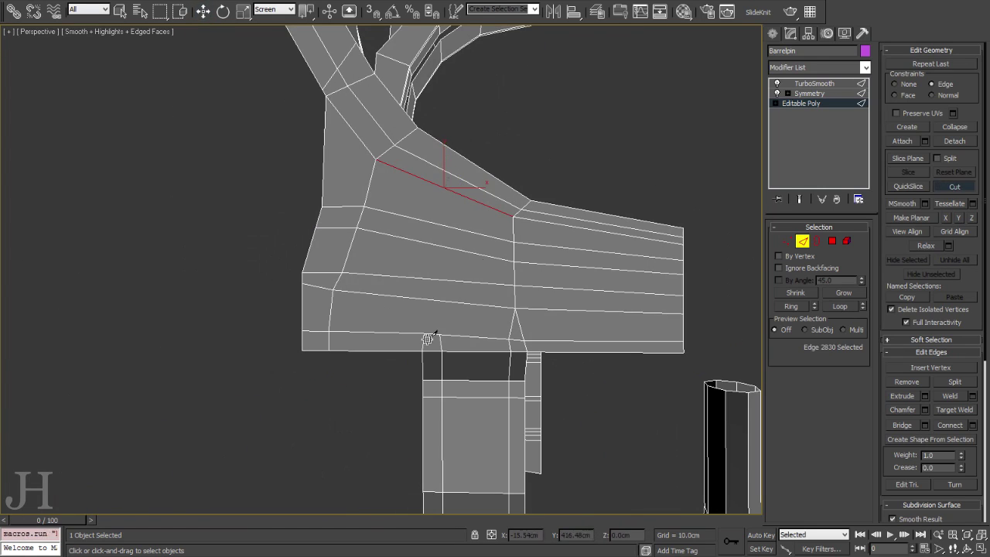
left_click(462, 301)
right_click(461, 302)
Move the new cut vertex into place and check the block's side vertices.
key("1")
middle_click_drag(462, 302, 503, 248, "alt")
key("w")
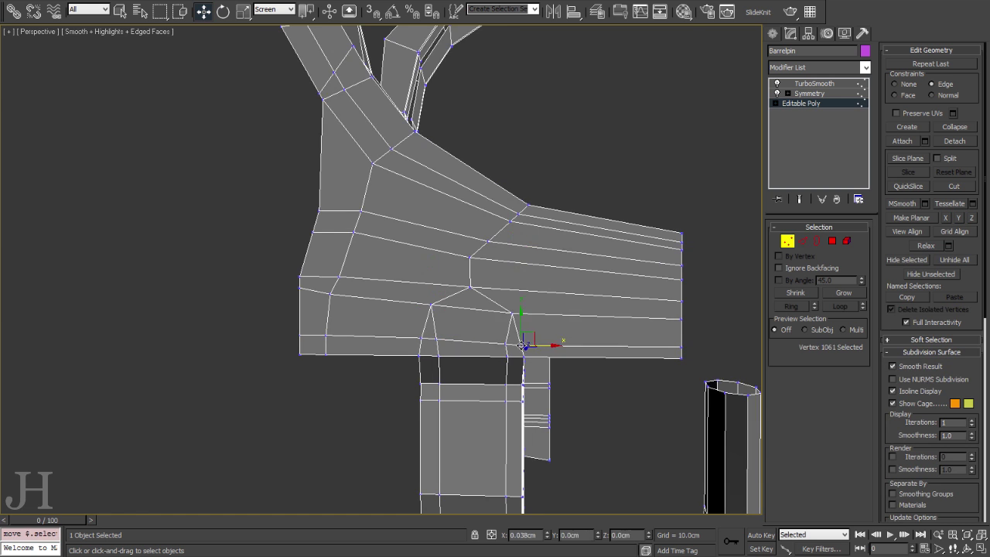
middle_click_drag(333, 287, 345, 282, "alt")
middle_click_drag(255, 327, 248, 329, "alt")
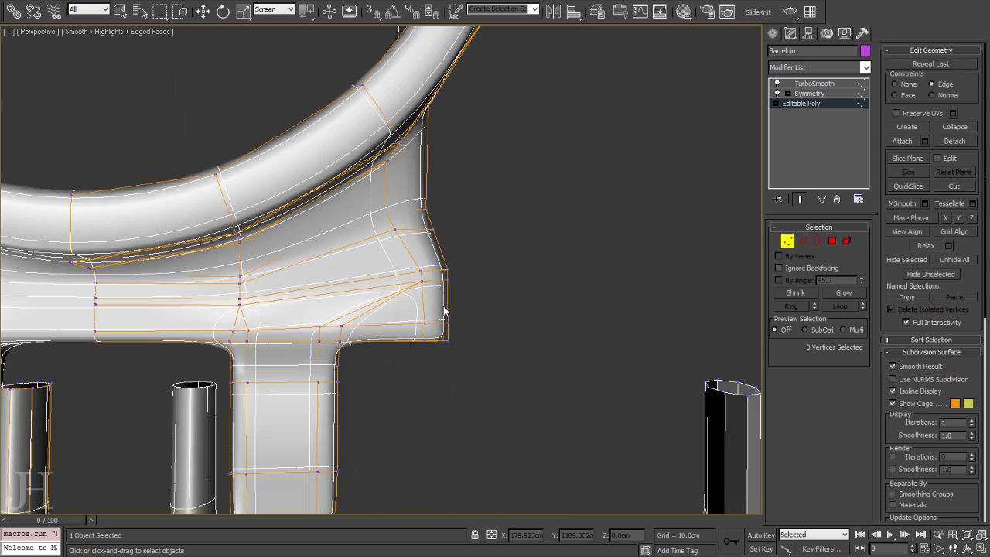
left_click(245, 329)
scroll(400, 304, "up", 3)
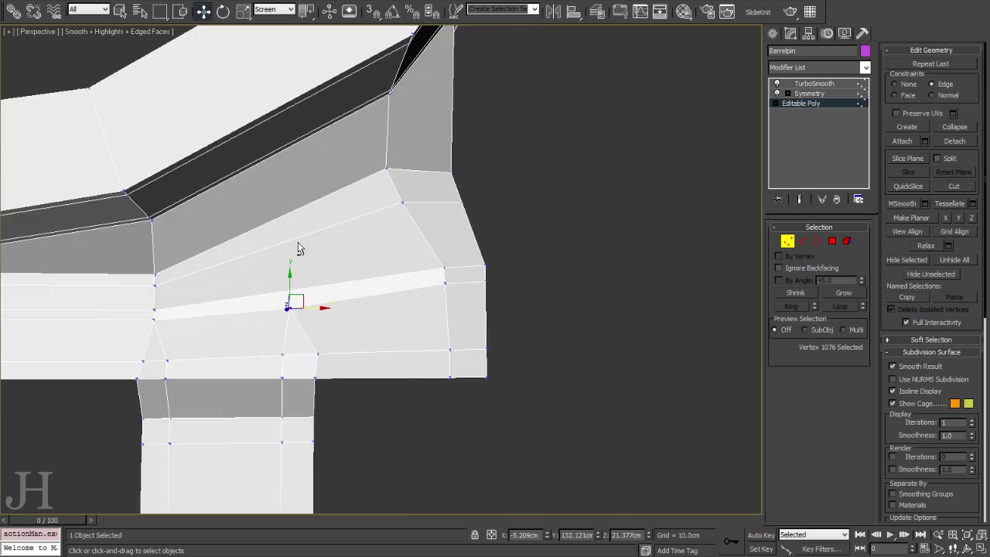
scroll(401, 303, "down", 4)
key("2")
mouse_move(400, 303)
middle_mouse_down("alt")
mouse_move(440, 296)
mouse_move(248, 221)
mouse_move(398, 287)
mouse_move(402, 422)
mouse_move(599, 259)
mouse_move(625, 278)
middle_mouse_up("alt")
Move the sling-loop vertices on Barrelpin so the tube end curves up into the tab.
left_click(502, 306)
middle_click_drag(502, 306, 596, 313, "alt")
key("1")
key("w")
mouse_move(503, 324)
middle_mouse_down("alt")
mouse_move(503, 295)
mouse_move(542, 231)
middle_mouse_up("alt")
Chamfer the border edges of the side pin's cap.
left_click(530, 243)
right_click(586, 261)
scroll(428, 292, "up", 5)
right_click(427, 292, "alt")
middle_click_drag(468, 243, 526, 307, "alt")
key("2")
key("ctrl+shift+c")
scroll(382, 255, "down", 3)
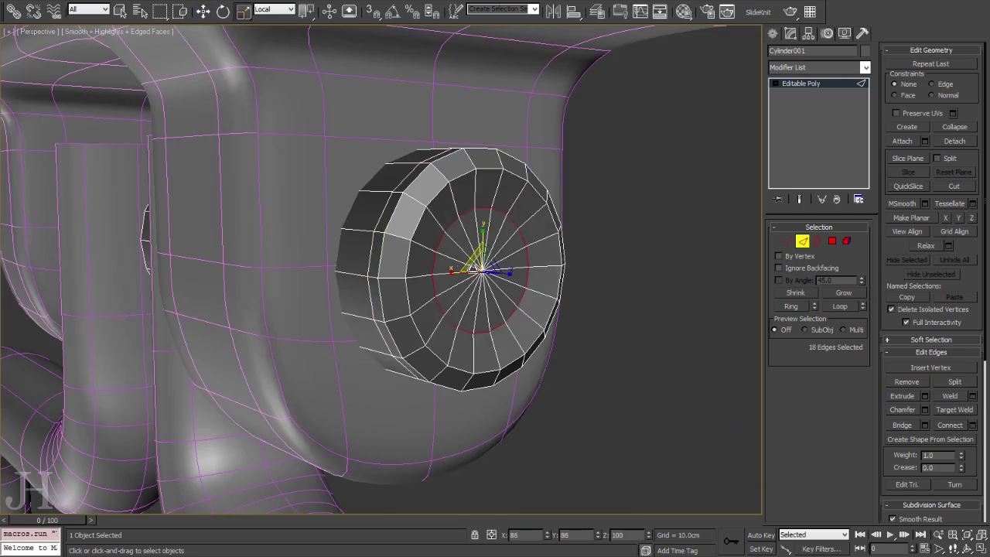
key("6")
middle_click_drag(479, 255, 537, 232, "alt")
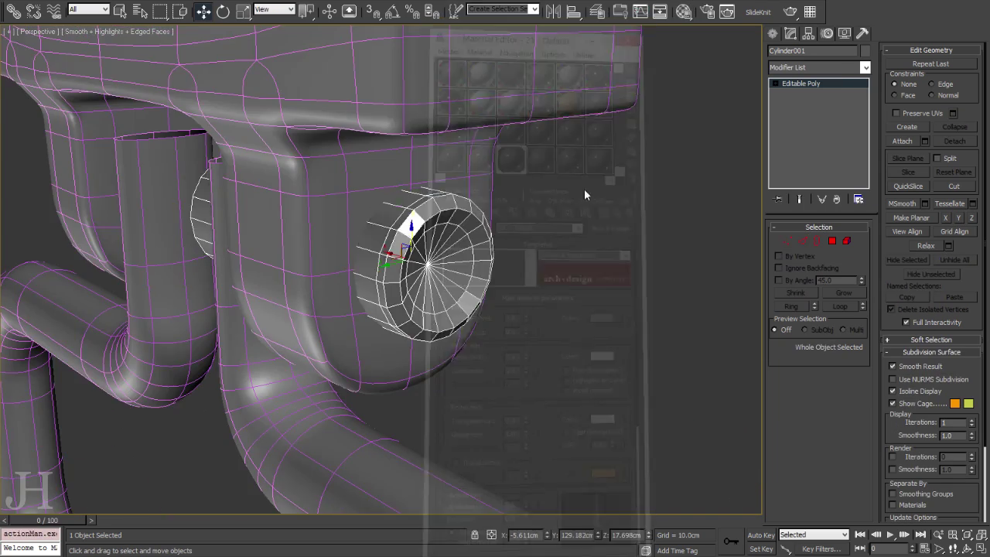
Add Symmetry and TurboSmooth modifiers to the pin, then inspect the loop's bend from below.
left_click(827, 68)
left_click(827, 68)
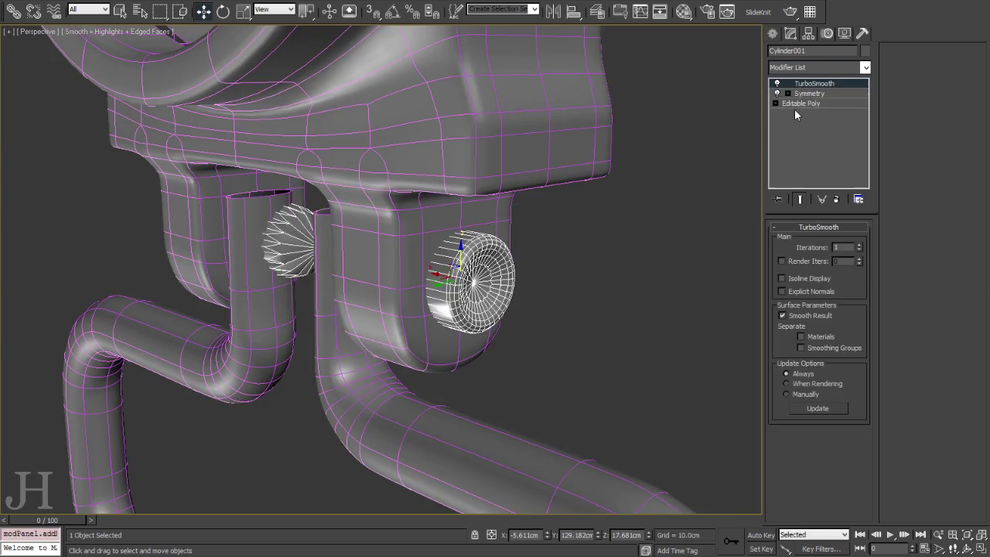
key("z")
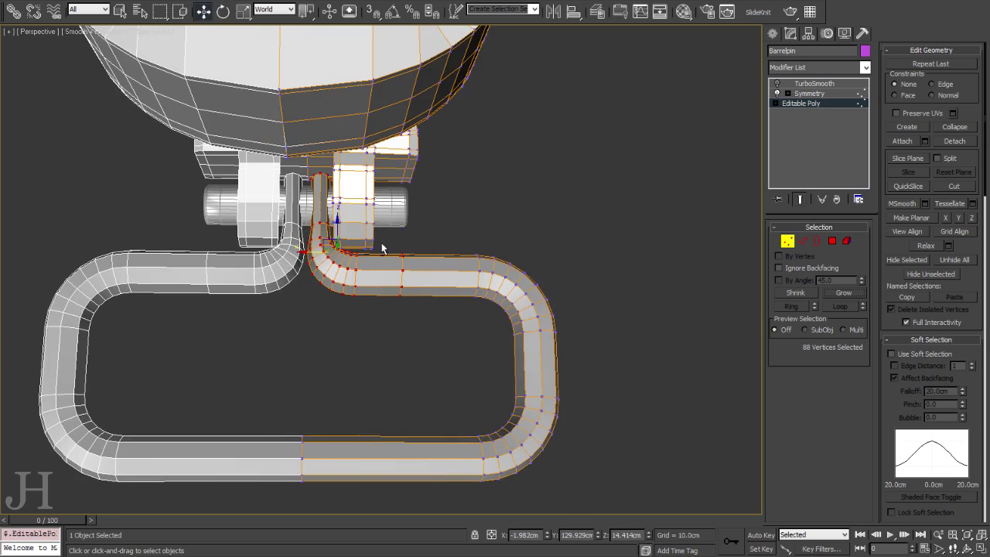
middle_click_drag(361, 258, 509, 210, "alt")
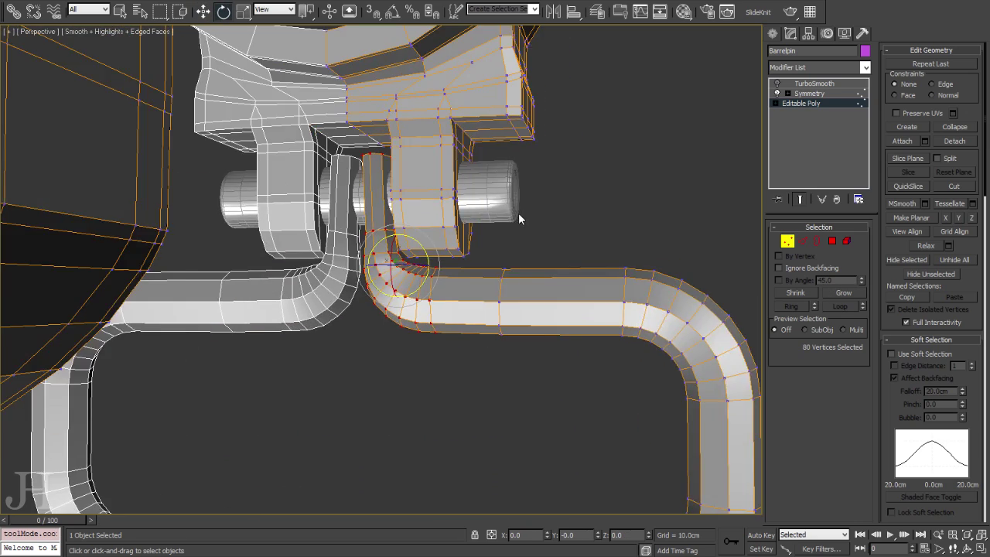